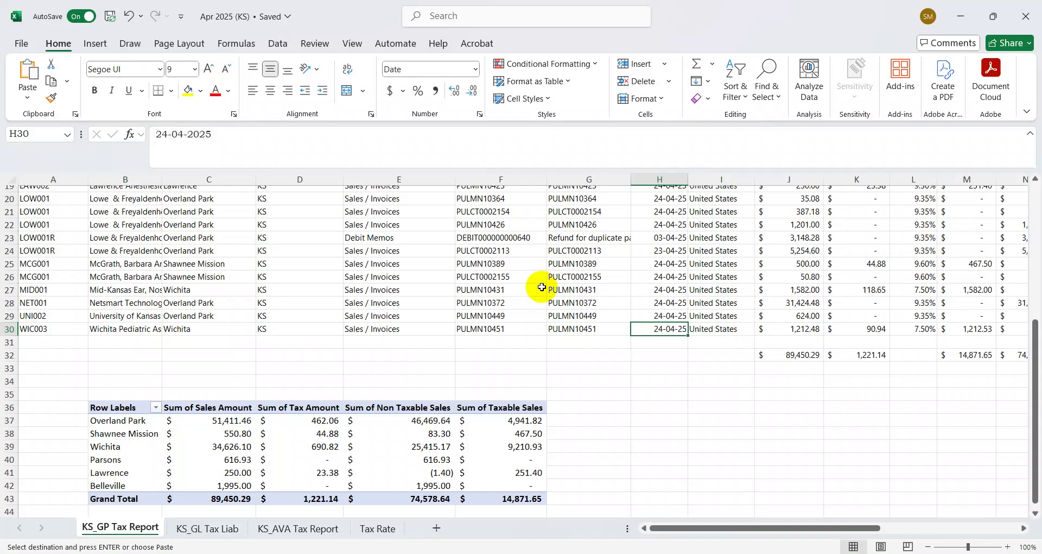
Step: Look through the invoice rows of the KS_GP Tax Report sheet down to the city summary pivot table
key(Left)
key(Home)
key(Up)
key(Up)
key(Up)
key(Up)
key(Up)
key(Up)
key(Up)
key(Up)
key(Up)
key(Up)
key(Up)
key(Up)
key(Up)
key(Up)
key(Up)
key(Up)
key(Up)
key(Up)
key(Up)
key(Up)
key(Up)
key(Down)
key(Down)
key(Down)
key(Down)
key(Down)
key(Down)
key(Down)
key(Down)
key(Down)
key(Down)
key(Down)
key(Down)
key(Down)
key(Down)
key(Down)
key(Down)
key(Down)
key(Down)
key(Down)
key(Down)
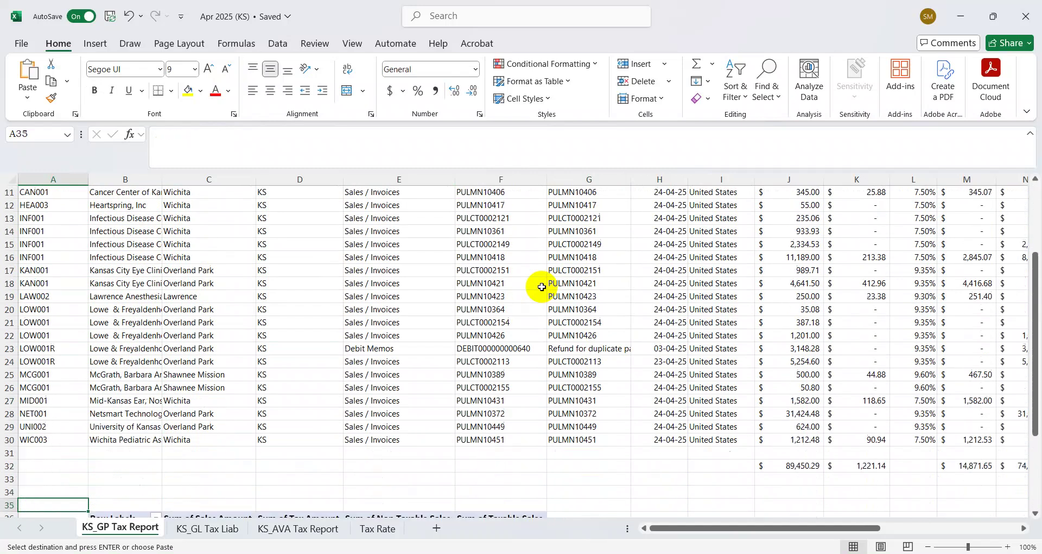
key(Down)
key(Down)
key(Down)
key(Down)
key(Down)
key(Down)
key(Down)
key(Down)
key(Down)
key(Down)
key(Down)
key(Down)
key(Down)
key(Down)
key(Down)
key(Down)
key(Right)
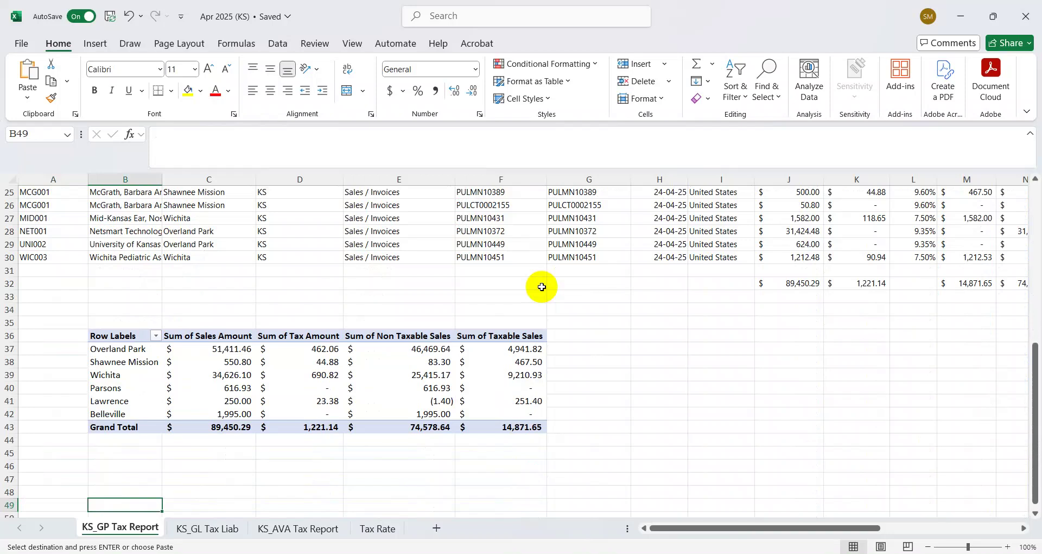
Step: Examine the pivot table's sales, tax, non-taxable and taxable amounts by city alongside the invoice data above
key(Up)
key(Up)
key(Up)
key(Up)
key(Up)
key(Up)
key(Up)
key(Up)
key(Up)
key(Up)
key(Up)
key(Up)
key(Up)
key(Right)
key(Right)
key(Right)
key(Up)
key(Right)
key(Right)
key(Right)
key(Up)
key(Up)
key(Up)
key(Up)
key(Left)
key(ctrl+Left)
key(Right)
key(Down)
key(Down)
key(Down)
key(Down)
key(Down)
key(Down)
key(Up)
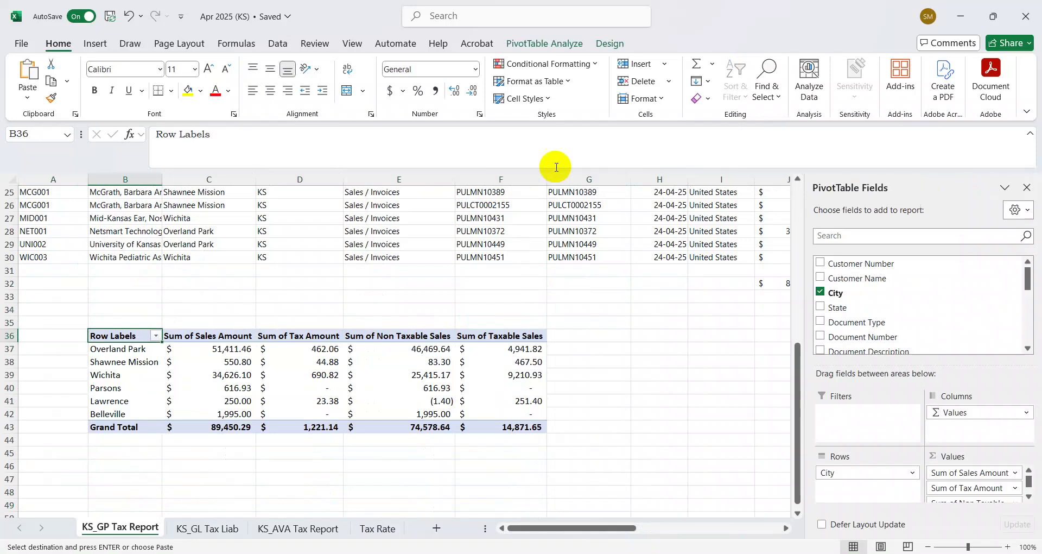
Step: Confirm 'KS_GP Tax Report'!$A$1:$U$30 as the pivot table's data source and refresh the pivot table
click(530, 43)
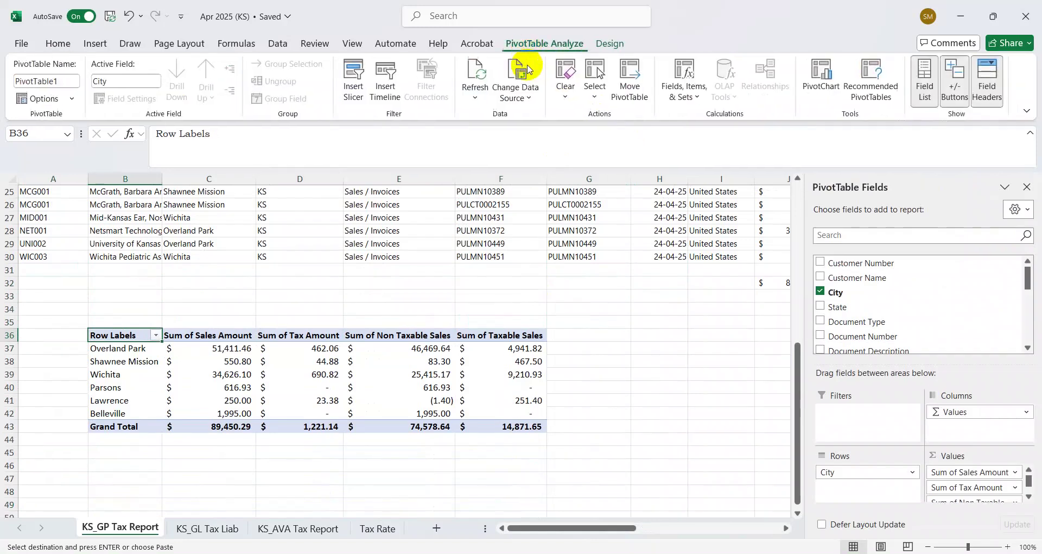
click(518, 95)
click(517, 117)
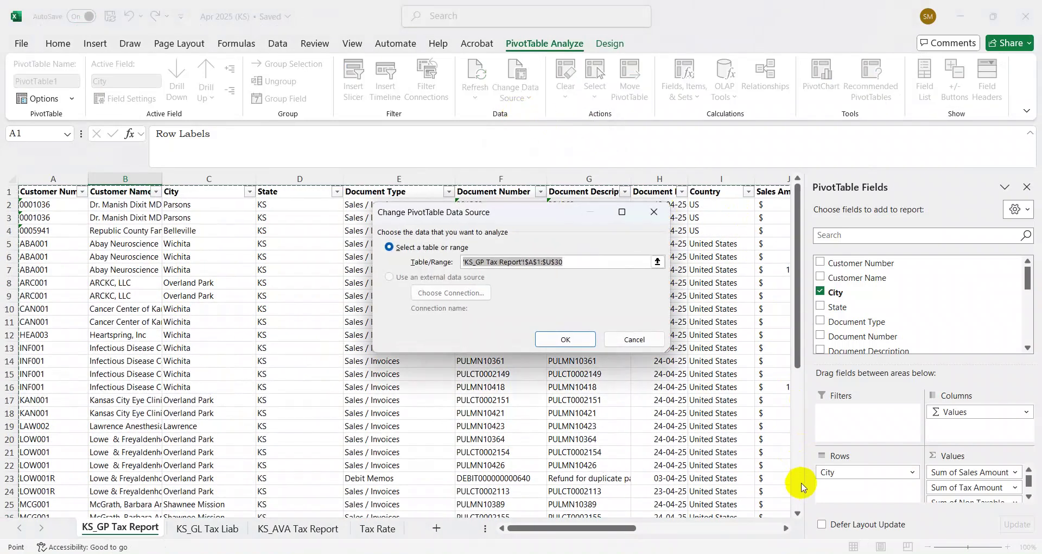
click(797, 482)
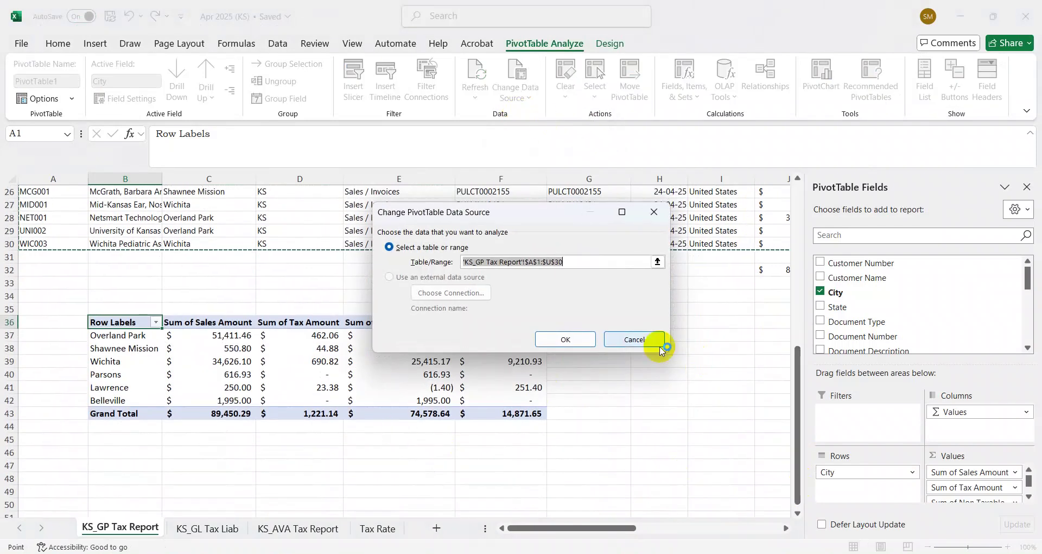
click(553, 341)
right_click(443, 347)
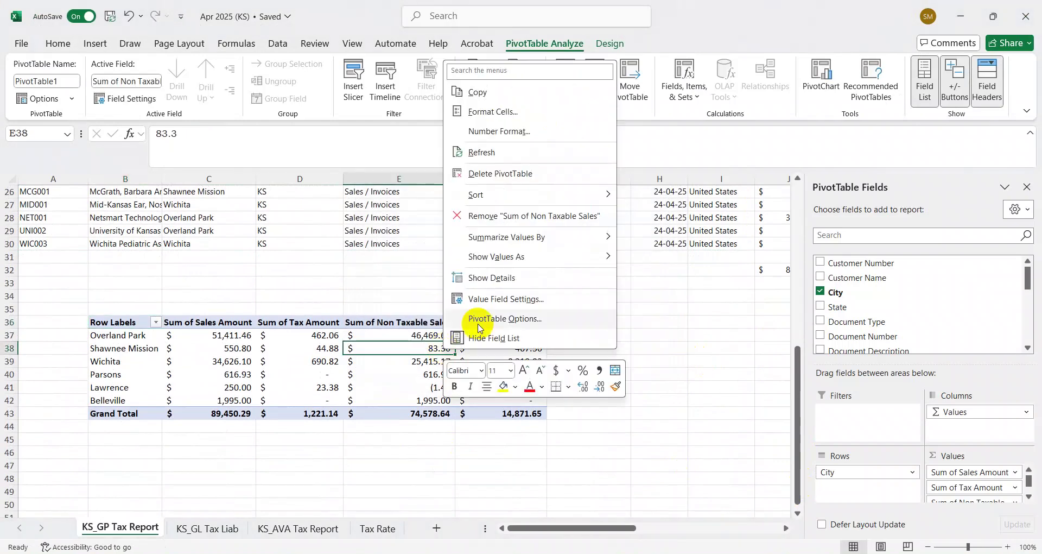
click(475, 153)
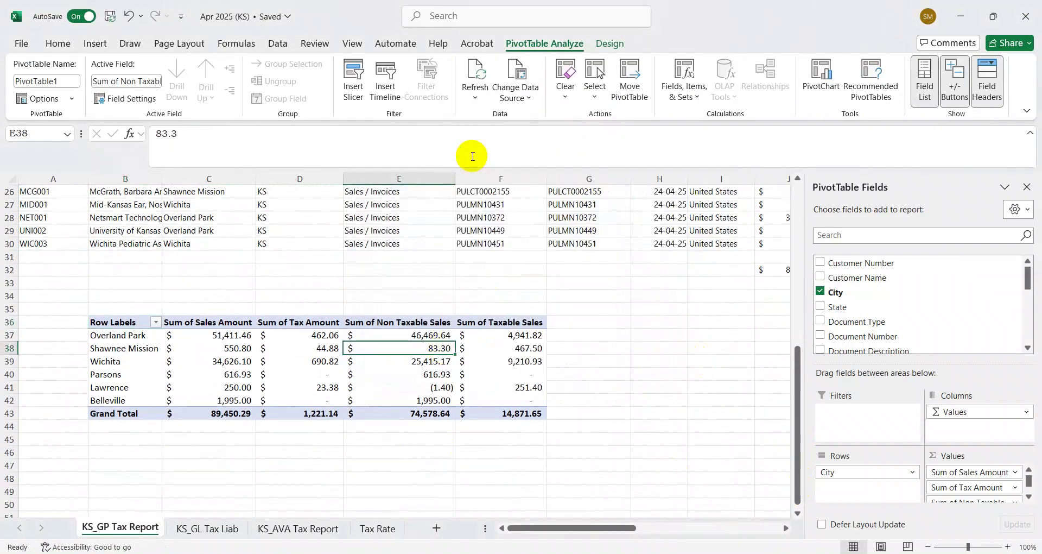
Step: Switch to the Kansas CT-9U return in Chrome and examine its due date, Part III jurisdiction lines and the options below them
key(Left)
key(Left)
key(Up)
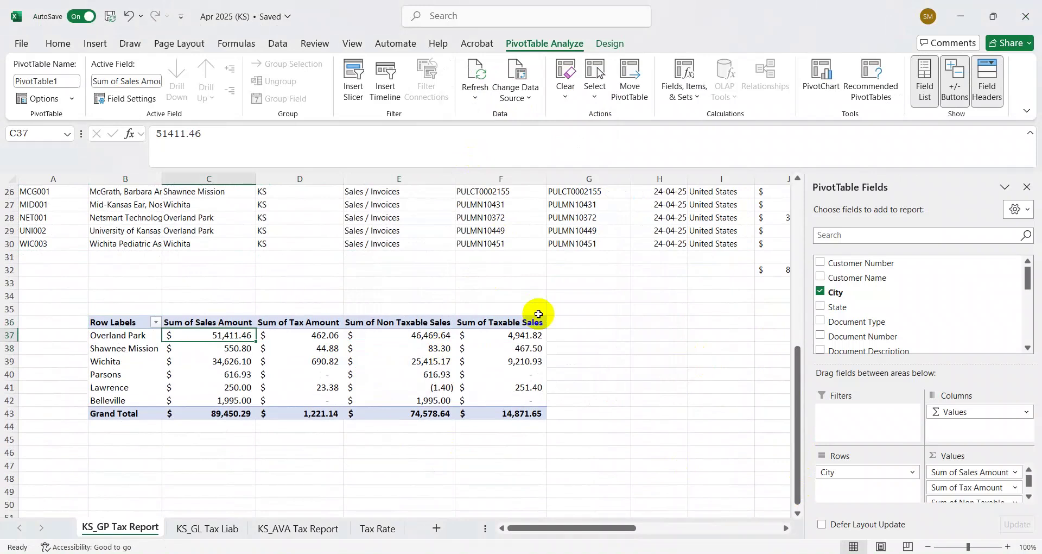
key(alt+Tab)
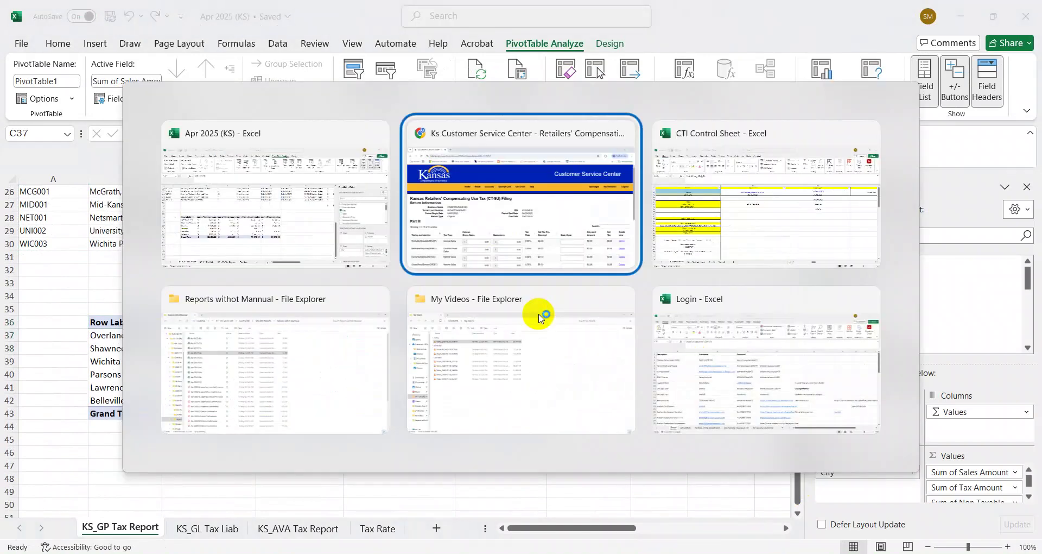
scroll(1036, 324, down, 2)
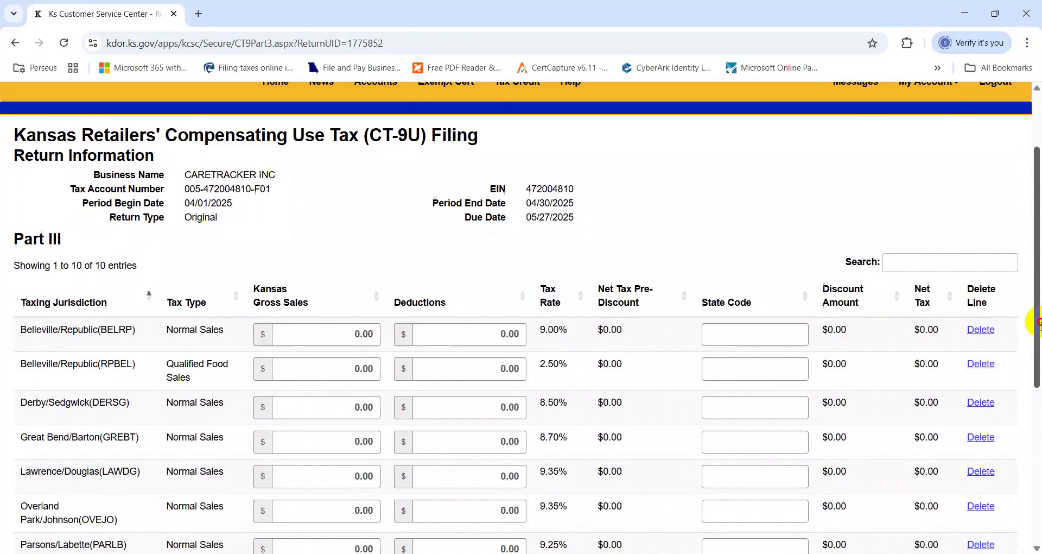
drag(1037, 325, 1035, 251)
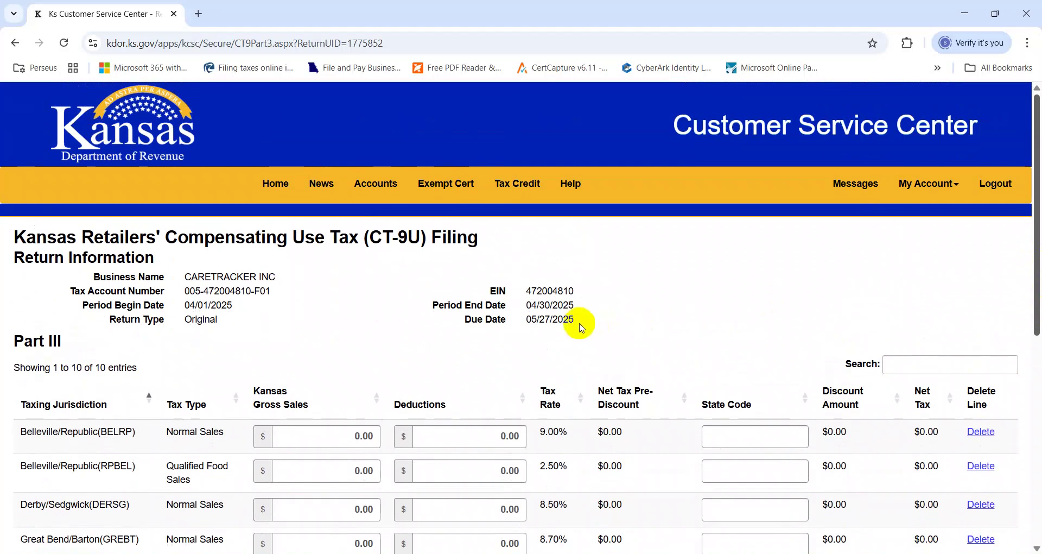
drag(575, 324, 527, 325)
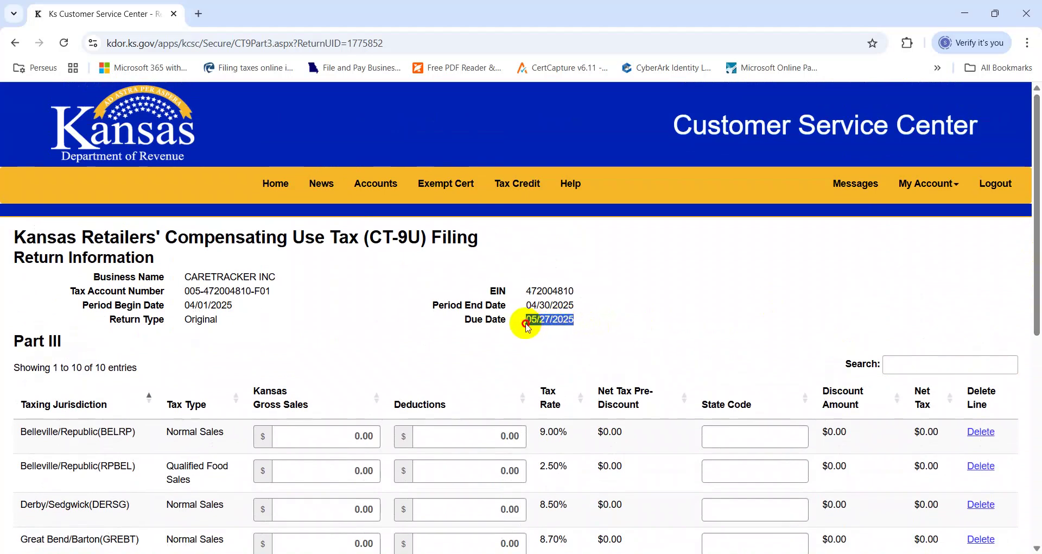
click(674, 329)
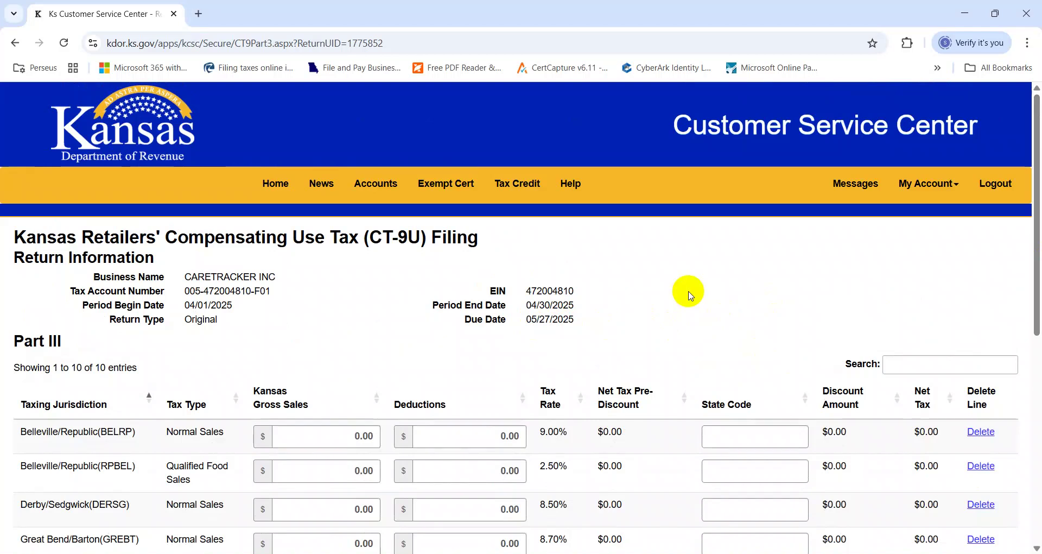
scroll(1036, 272, down, 3)
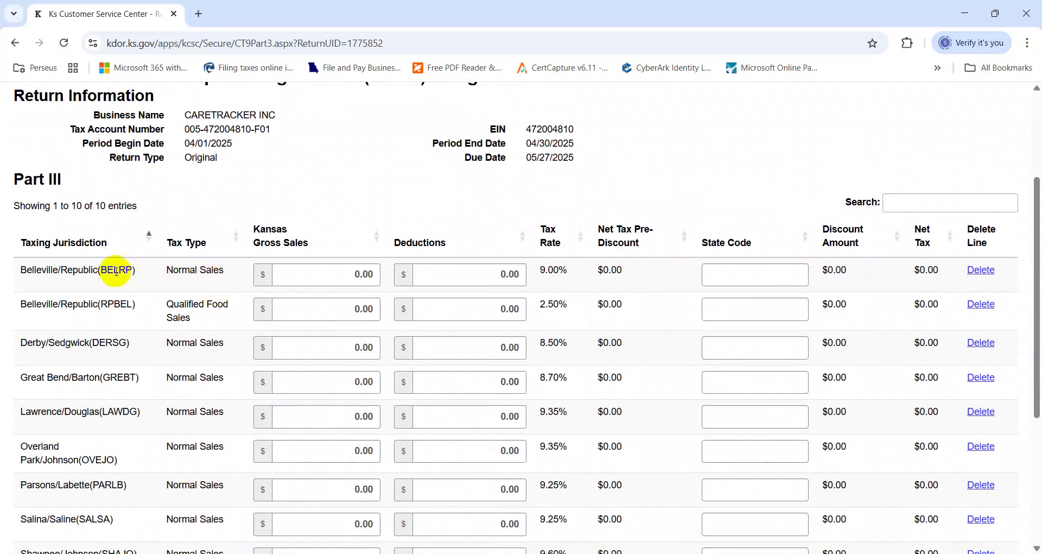
drag(1033, 261, 1031, 391)
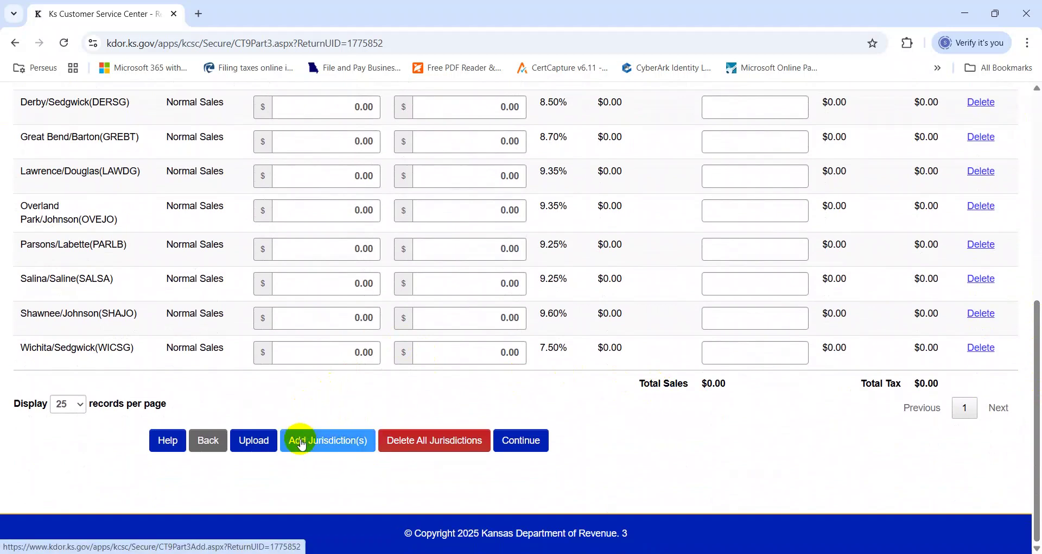
drag(1026, 458, 1018, 380)
Step: Enter 51,411.46 from the pivot table as the Kansas gross sales for Overland Park/Johnson (OVEJO)
key(alt+Tab)
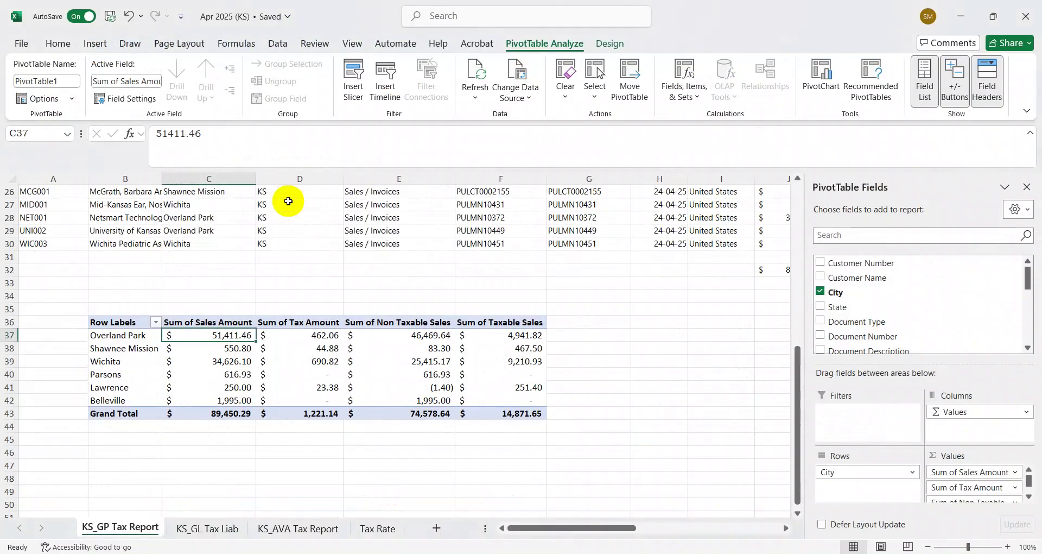
key(alt+Tab)
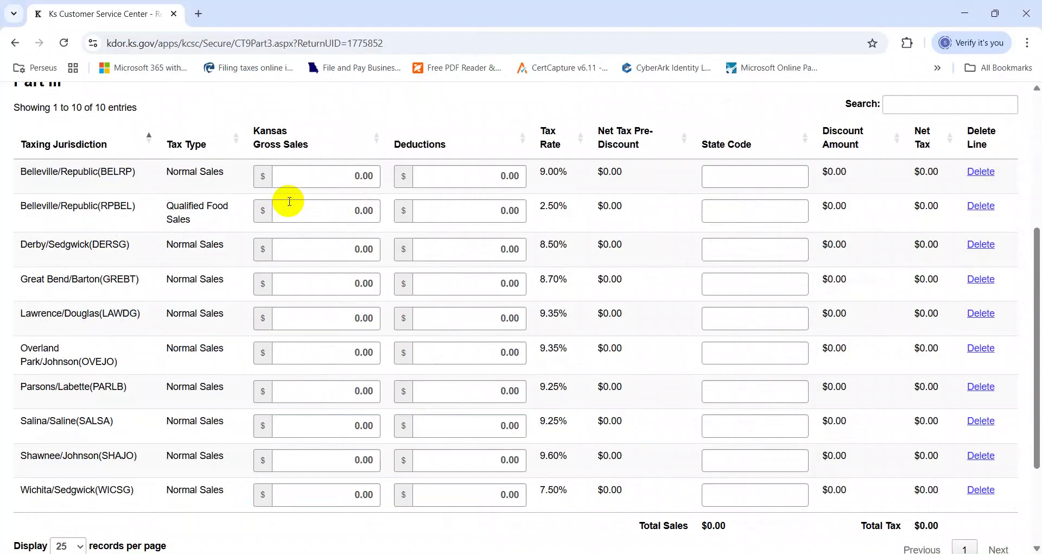
drag(315, 351, 449, 357)
key(alt+Tab)
key(Right)
key(ctrl+c)
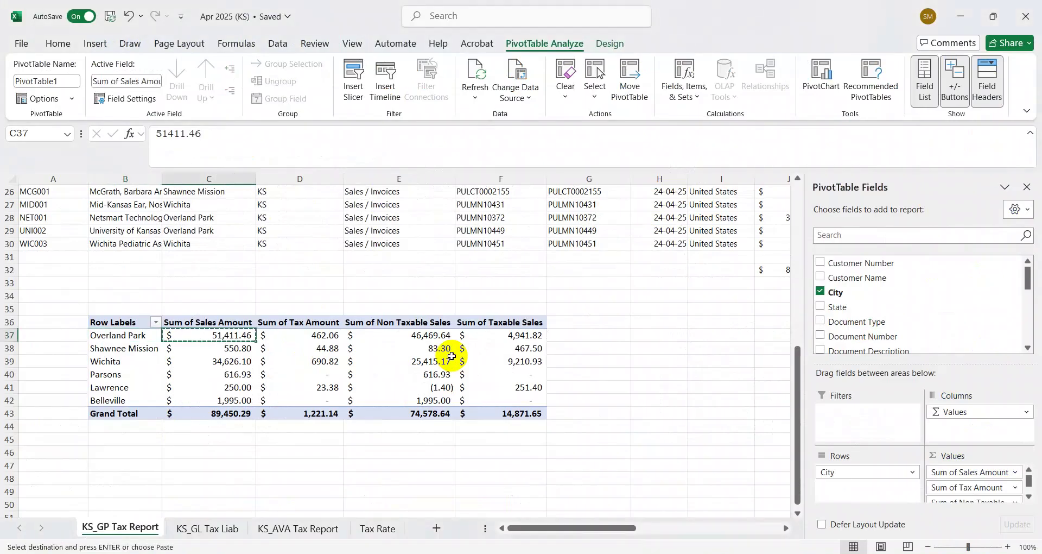
key(alt+Tab)
drag(318, 356, 496, 356)
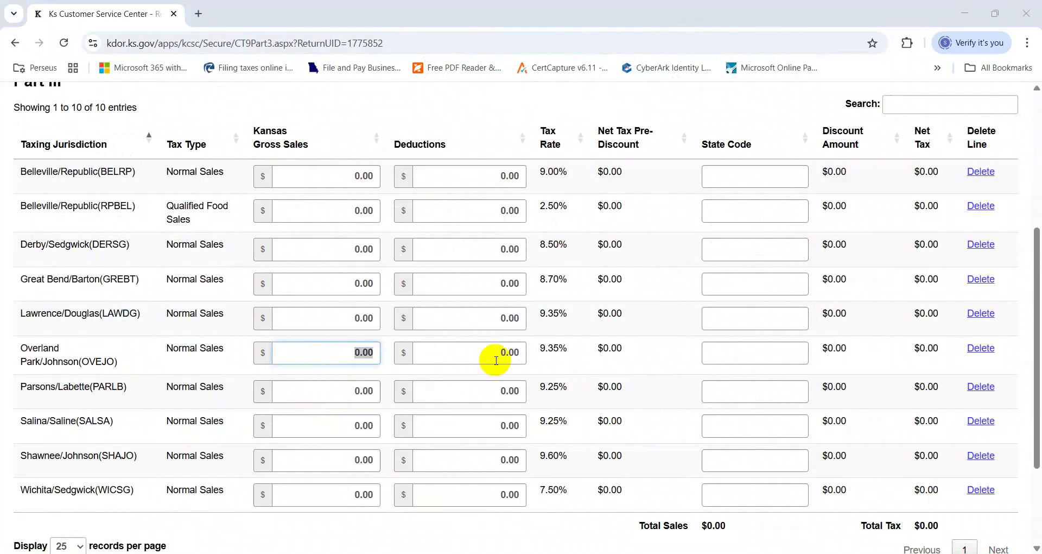
key(alt+Tab)
key(alt+Tab)
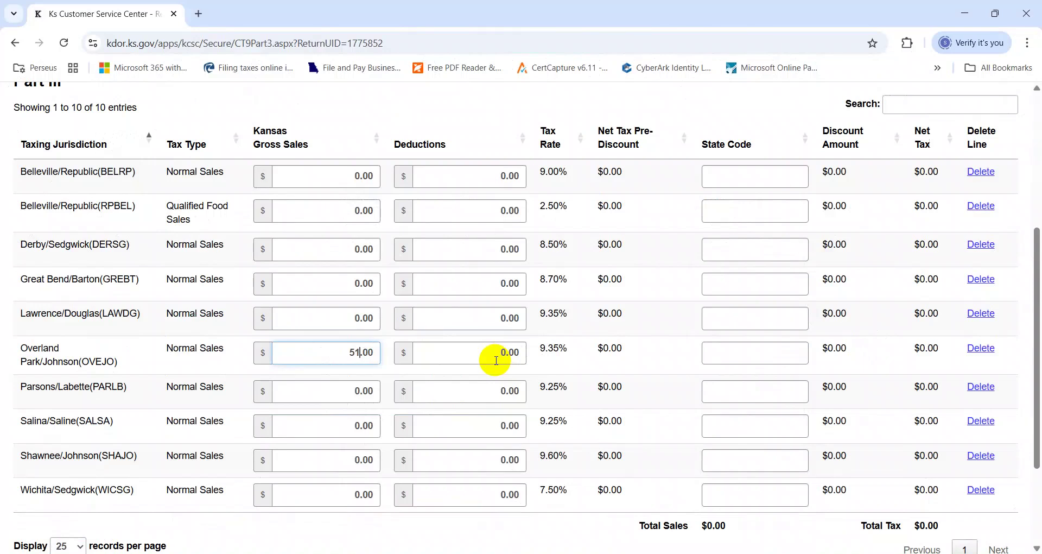
key(Tab)
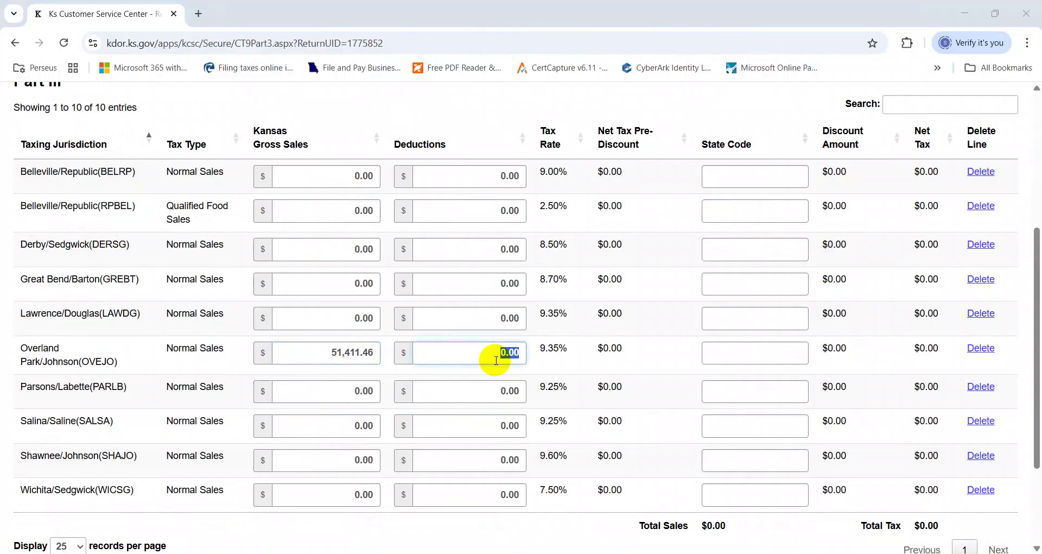
Step: Enter Overland Park's non-taxable sales of 46,469.64 from the pivot table as the deductions for Overland Park/Johnson (OVEJO)
key(alt+Tab)
key(alt+Tab)
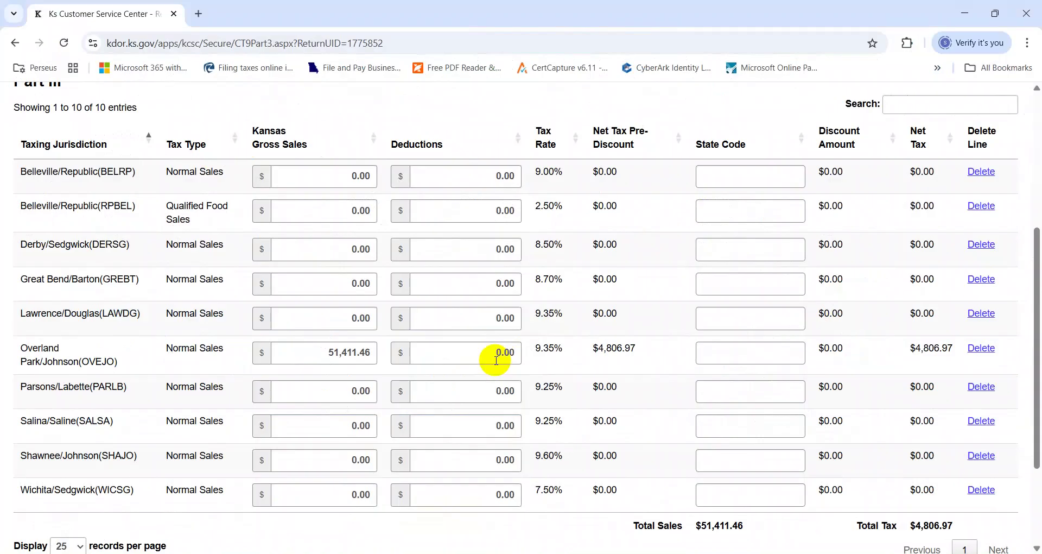
click(496, 359)
key(alt+Tab)
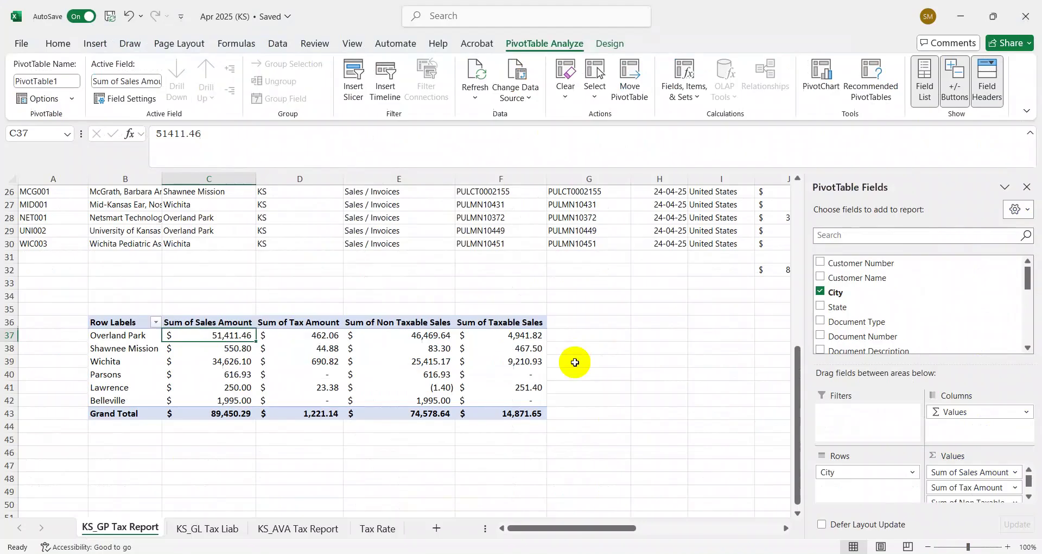
key(Right)
key(Right)
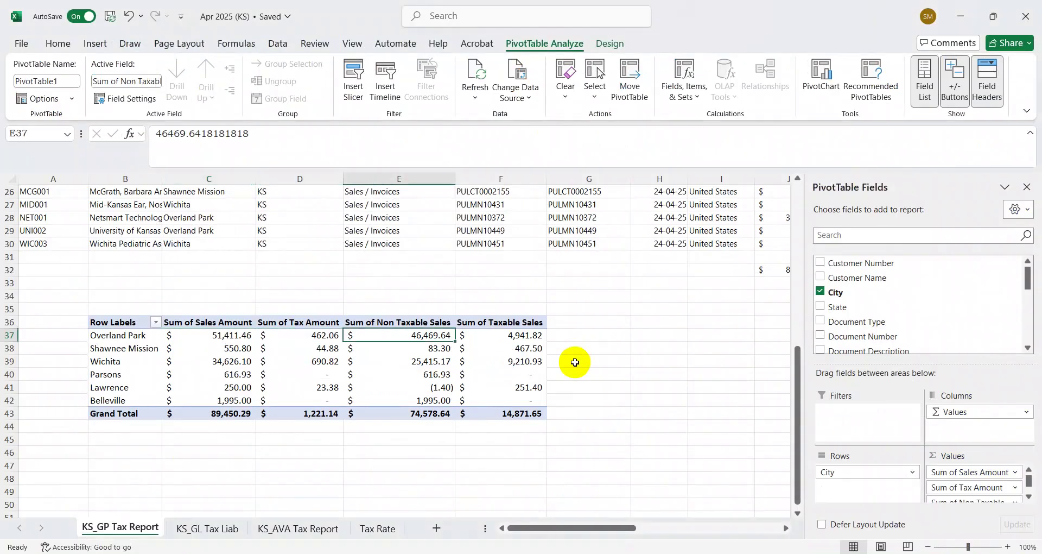
key(alt+Tab)
text(46)
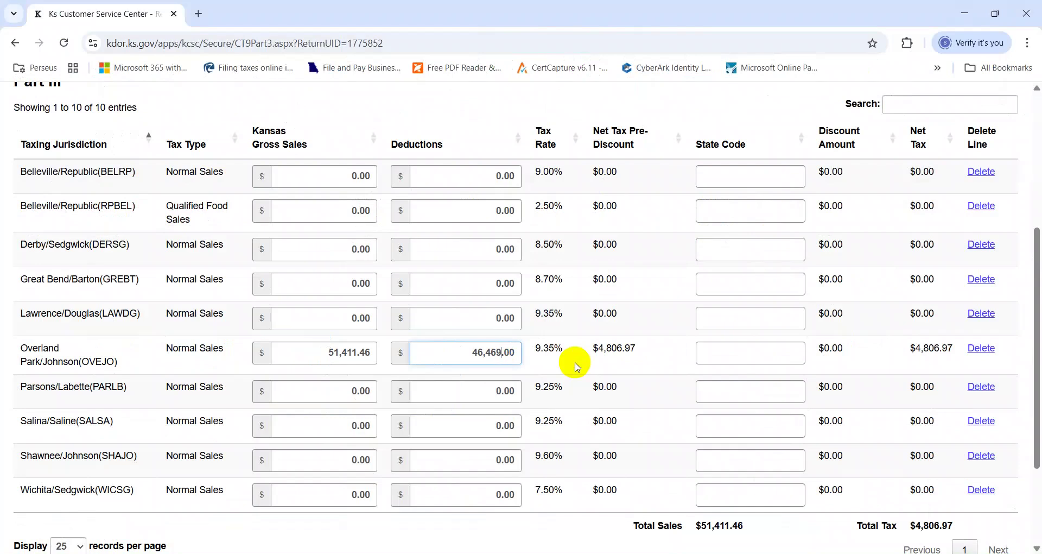
text(469.6)
key(Tab)
key(Tab)
Step: Compare the Overland Park net tax on the return with the city's tax amount in the pivot table
key(alt+Tab)
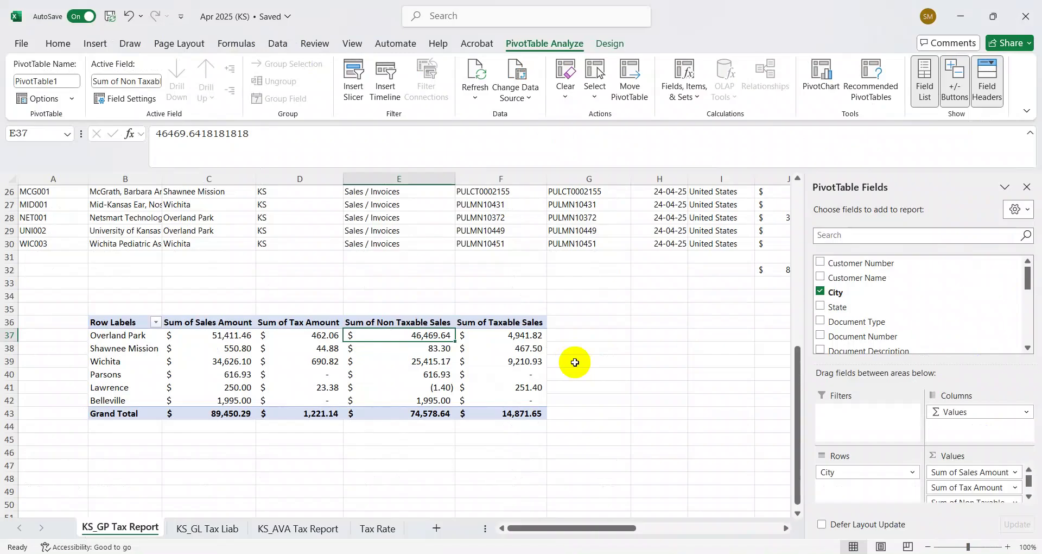
key(alt+Tab)
drag(653, 358, 592, 356)
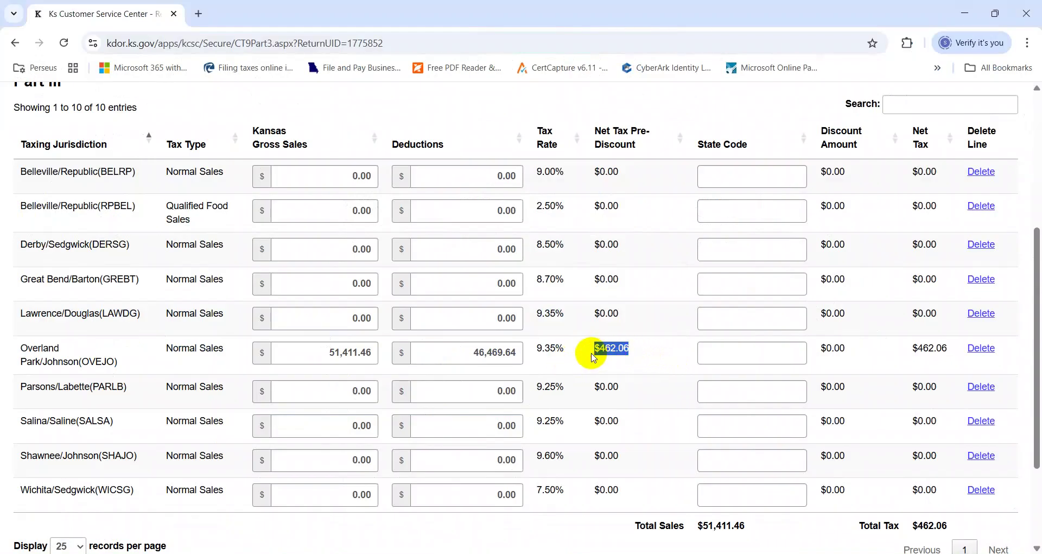
key(alt+Tab)
click(315, 335)
Step: Enter Shawnee Mission's sales amount of 550.80 as the Kansas gross sales for Shawnee/Johnson (SHAJO)
key(Down)
key(Left)
key(alt+Tab)
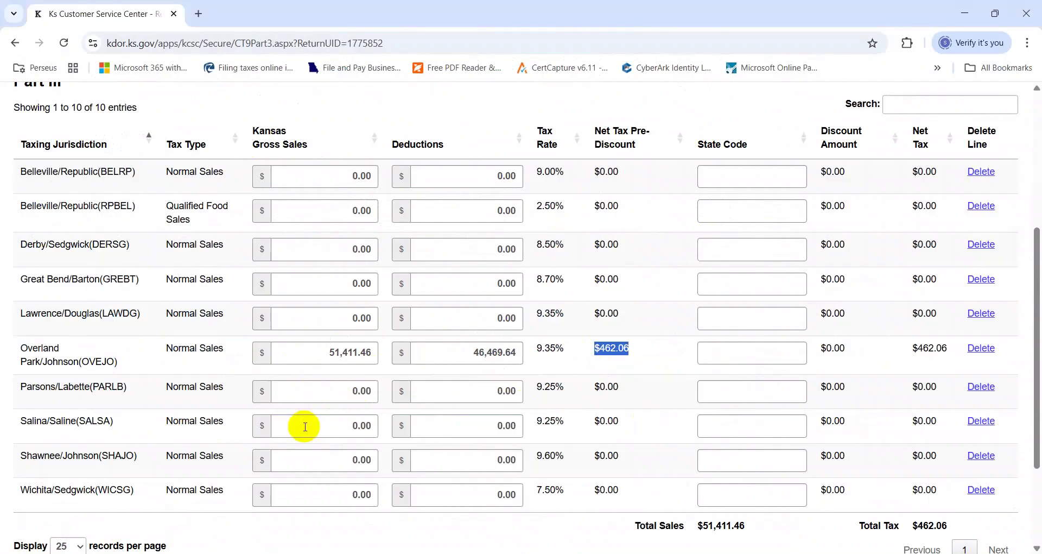
click(309, 460)
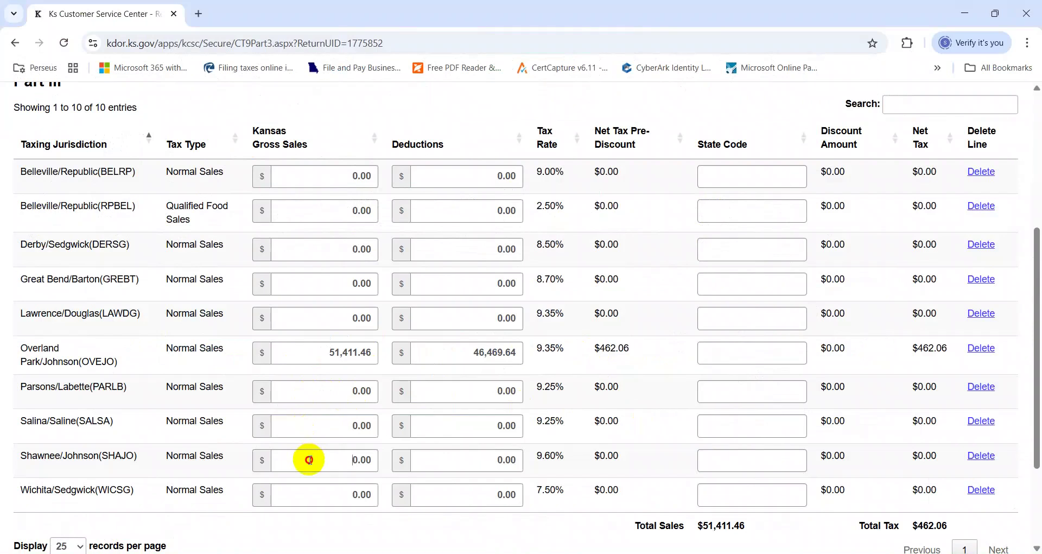
key(alt+Tab)
key(alt+Tab)
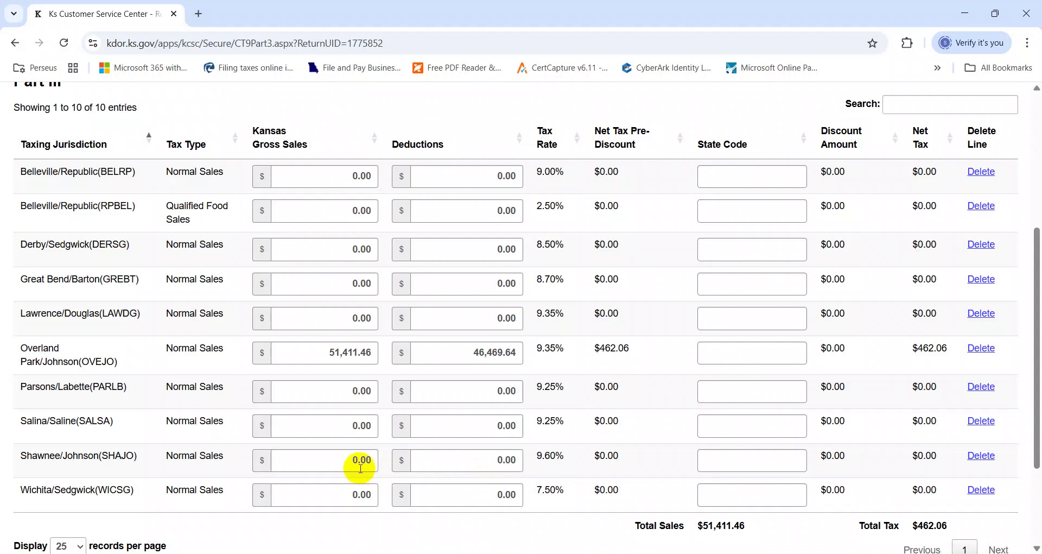
text(550.80)
key(Tab)
Step: Enter Shawnee Mission's non-taxable sales of 83.30 as the deductions for Shawnee/Johnson (SHAJO)
key(alt+Tab)
key(Right)
key(Right)
key(alt+Tab)
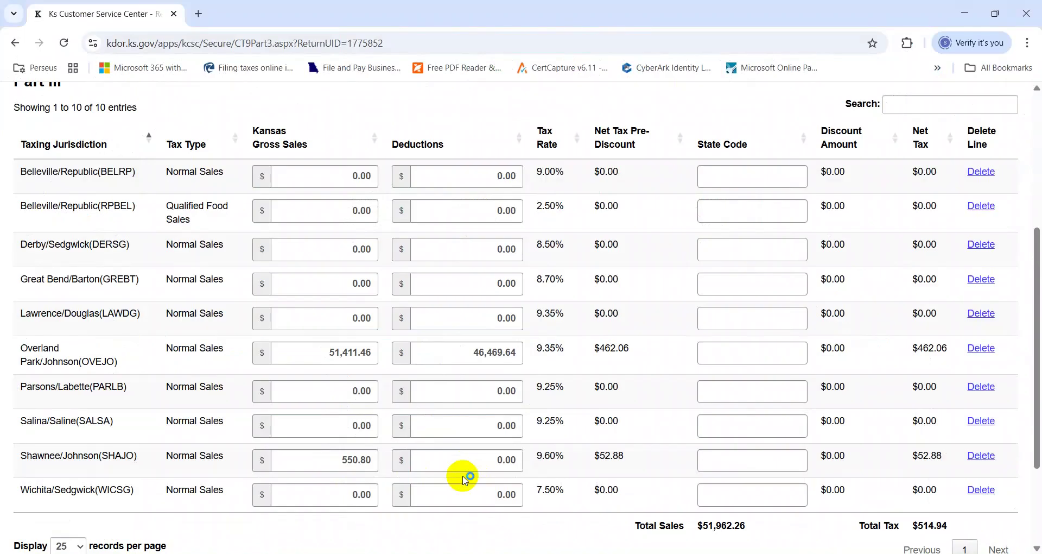
key(Tab)
key(Tab)
Step: Enter Wichita's sales amount of 34,626.10 from the pivot table as the Kansas gross sales for Wichita/Sedgwick (WICSG)
key(alt+Tab)
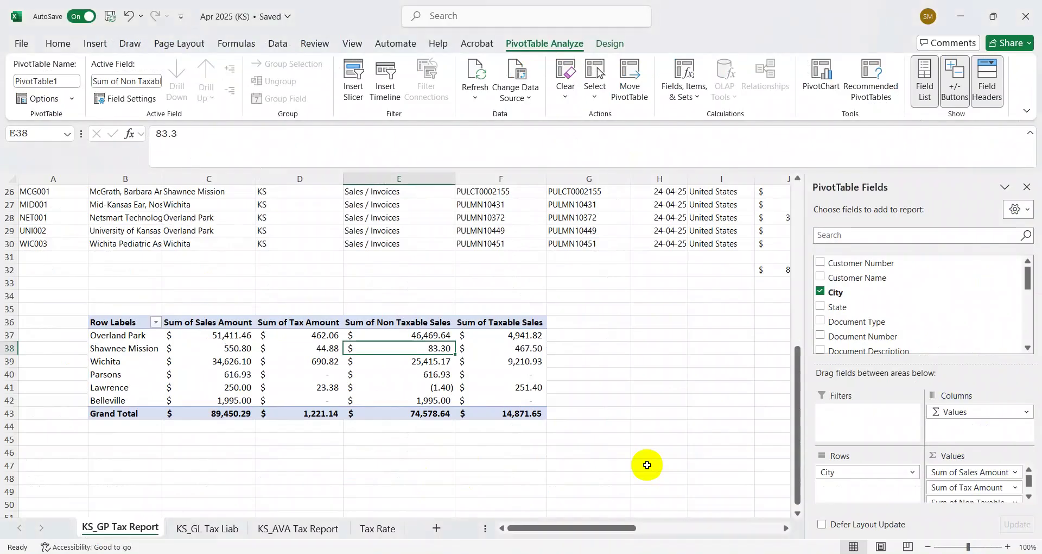
key(Left)
key(Left)
key(Down)
key(alt+Tab)
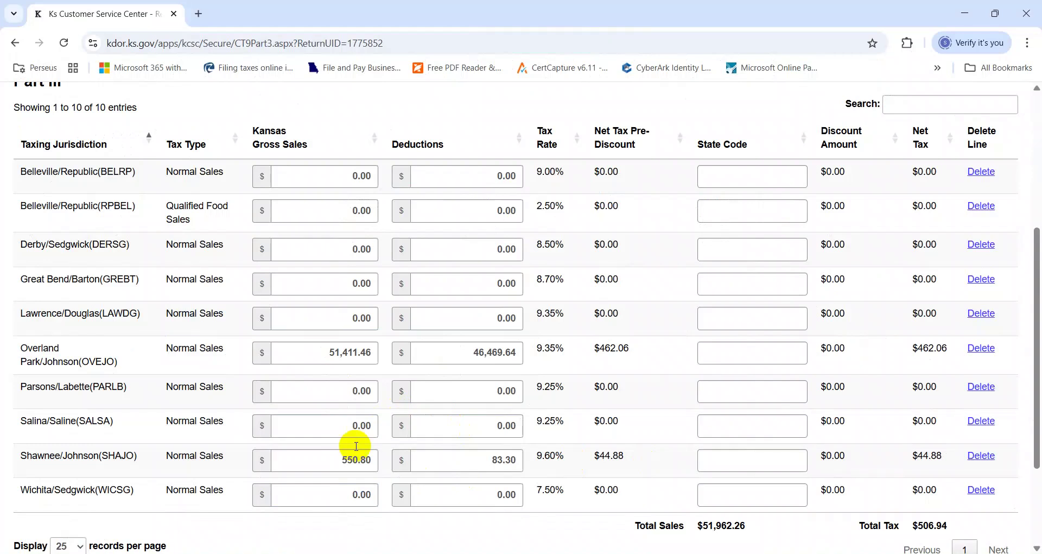
key(alt+Tab)
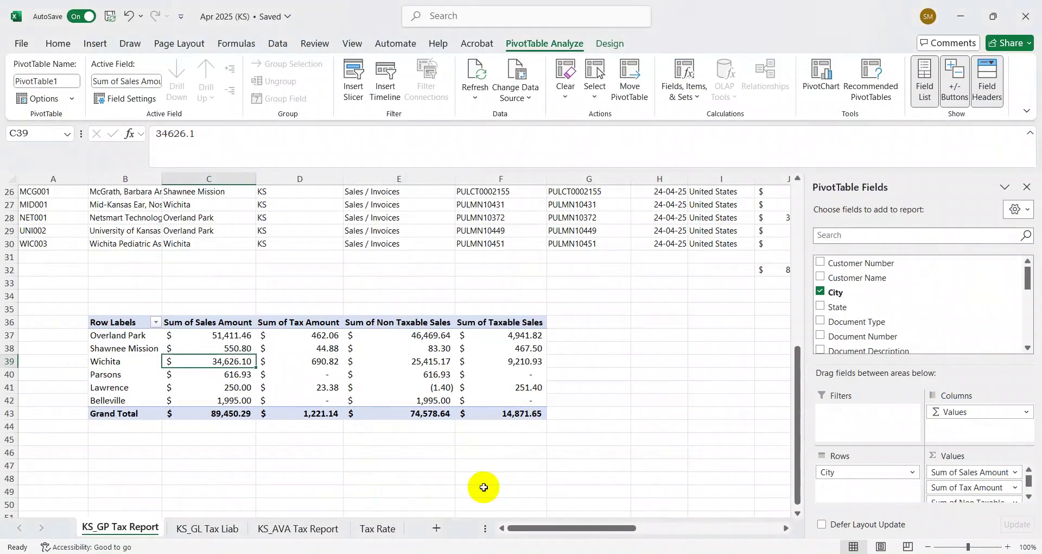
key(alt+Tab)
text(3)
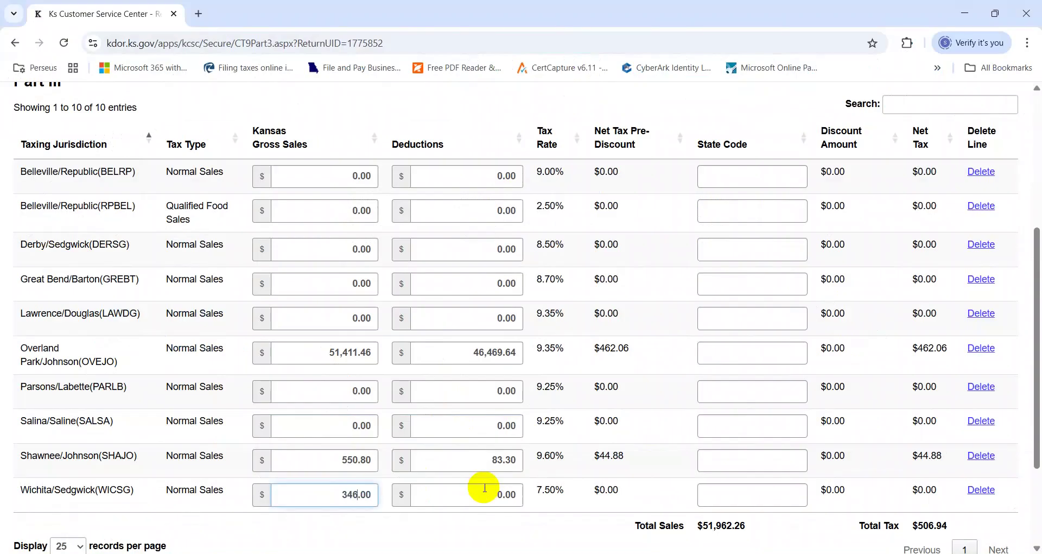
key(Tab)
Step: Enter Wichita's non-taxable sales of 25,415.17 from the pivot table as the deductions for Wichita/Sedgwick (WICSG)
key(alt+Tab)
key(Right)
key(Right)
key(alt+Tab)
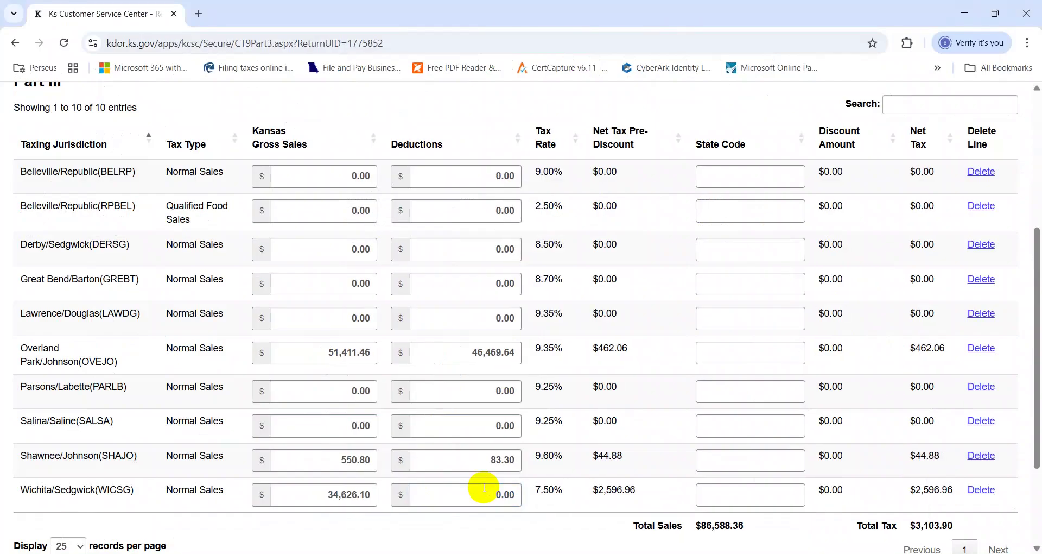
key(Tab)
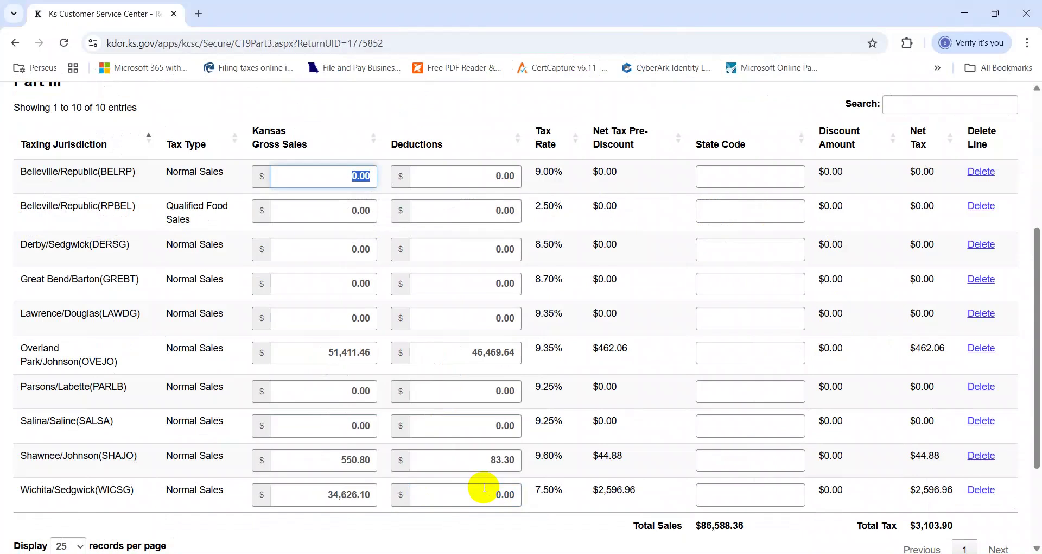
click(483, 488)
key(alt+Tab)
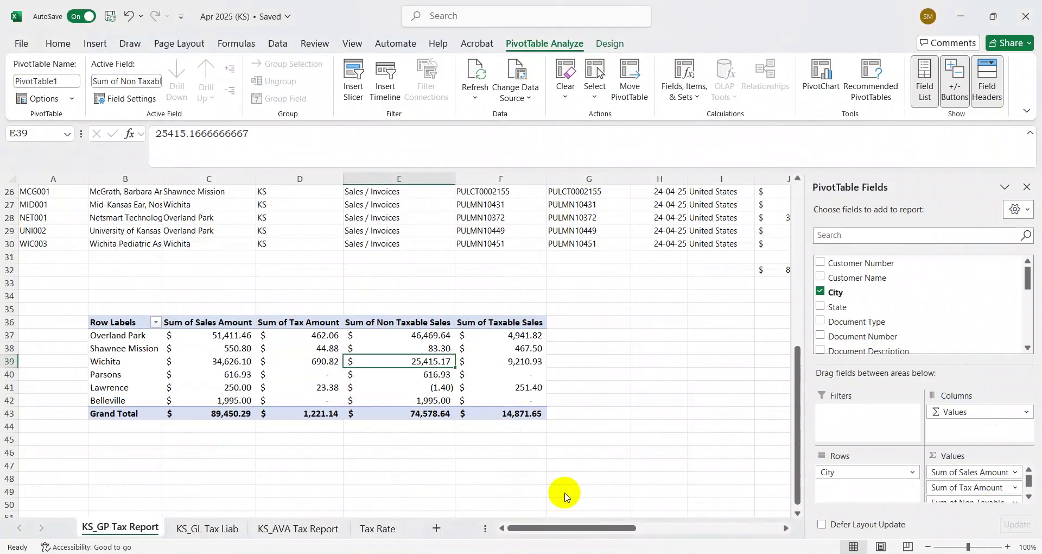
key(alt+Tab)
text(25,415.17)
key(Tab)
Step: Enter Parsons' 616.93 from the pivot table as both the gross sales and the deductions for Parsons/Labette (PARLB)
key(alt+Tab)
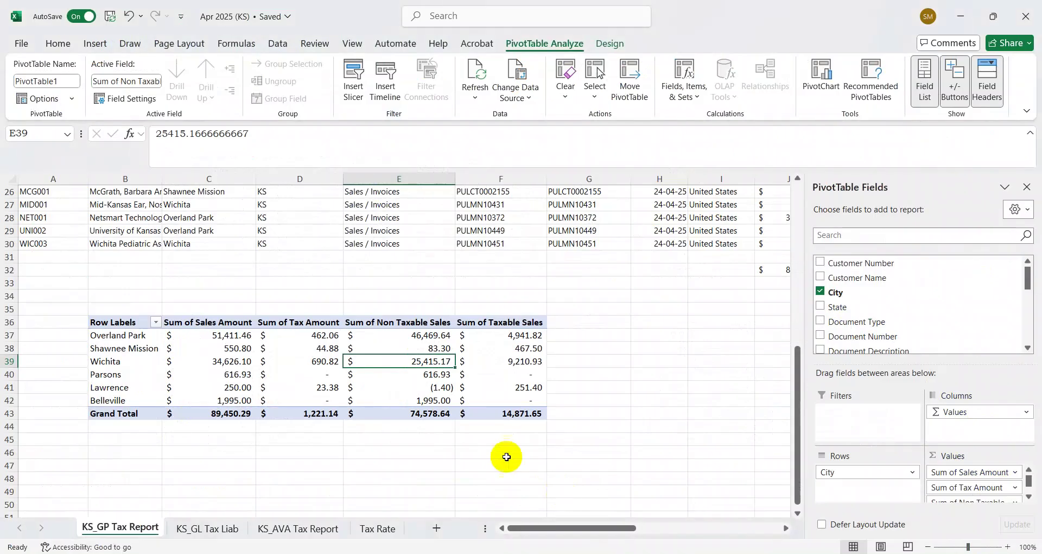
key(Left)
key(Down)
key(Left)
key(ctrl+c)
key(alt+Tab)
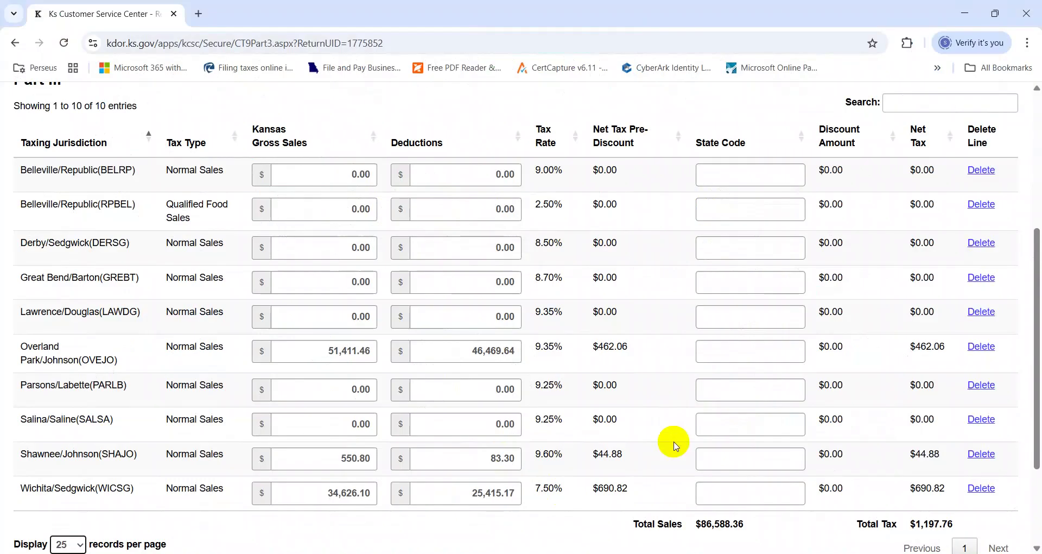
click(339, 391)
key(ctrl+a)
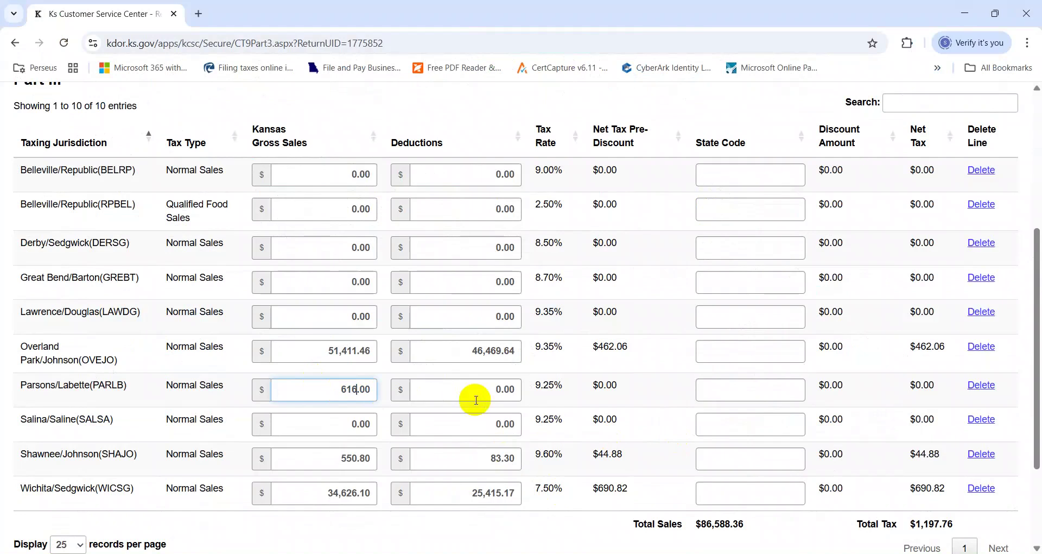
key(Tab)
key(Tab)
key(Tab)
key(Tab)
Step: Enter Lawrence's sales amount of 250.00 as the Kansas gross sales for Lawrence/Douglas (LAWDG), without a deduction
key(alt+Tab)
key(Down)
key(alt+Tab)
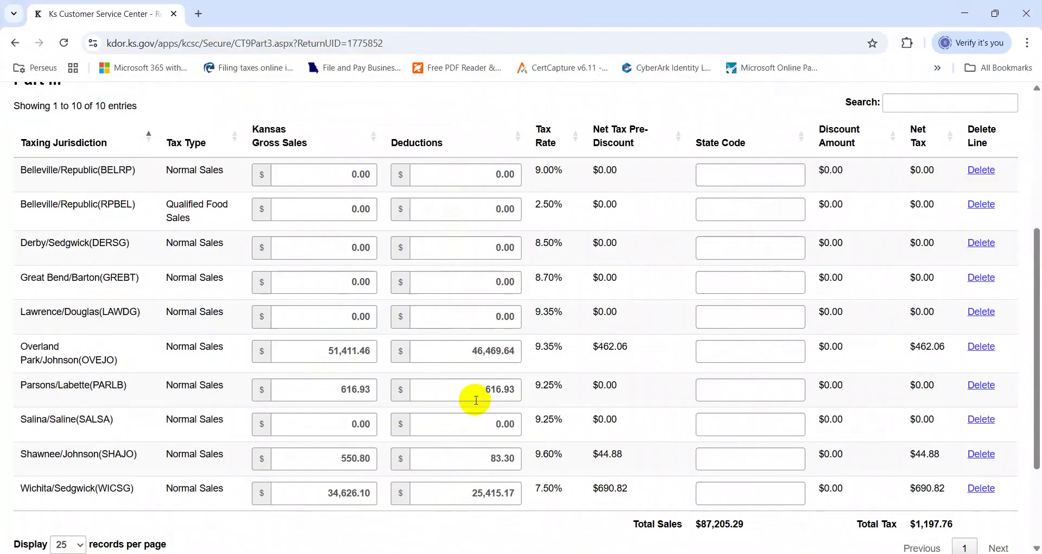
key(alt+Tab)
key(alt+Tab)
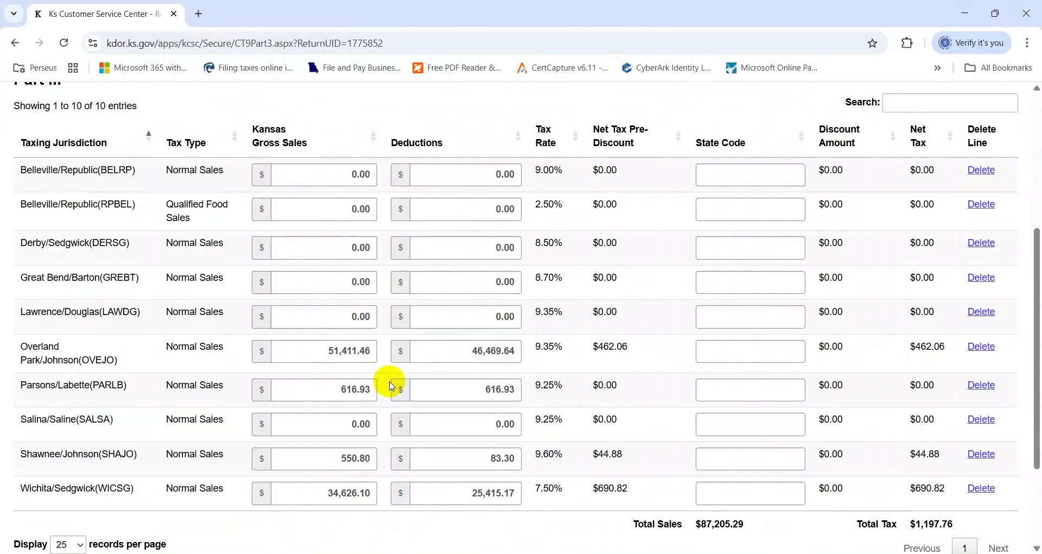
click(326, 319)
text(250)
key(Tab)
key(Tab)
key(Tab)
key(Tab)
Step: Enter Belleville's 1,995.00 as both gross sales and deductions on the Belleville/Republic (RPBEL) Qualified Food Sales line
key(alt+Tab)
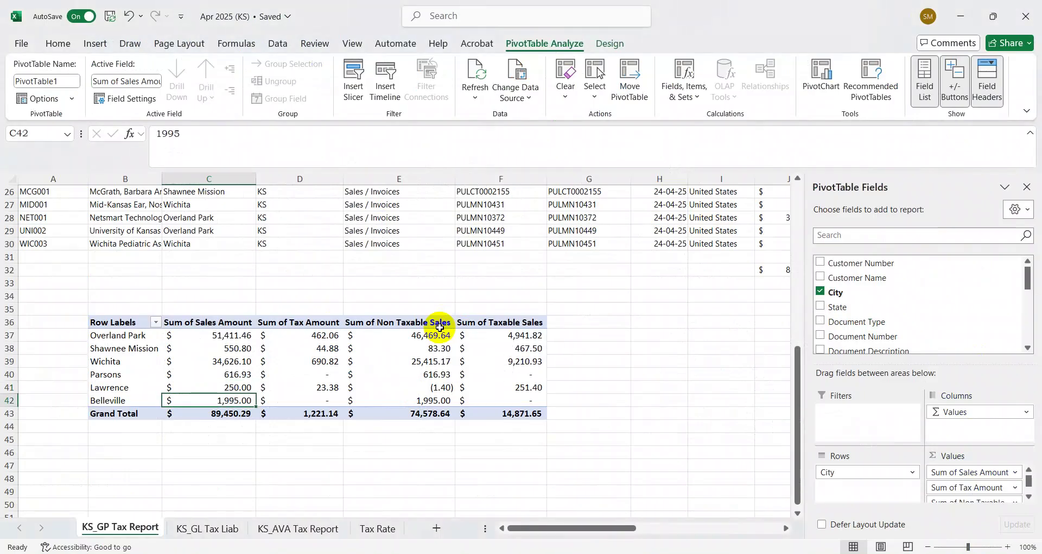
key(alt+Tab)
click(337, 216)
key(Tab)
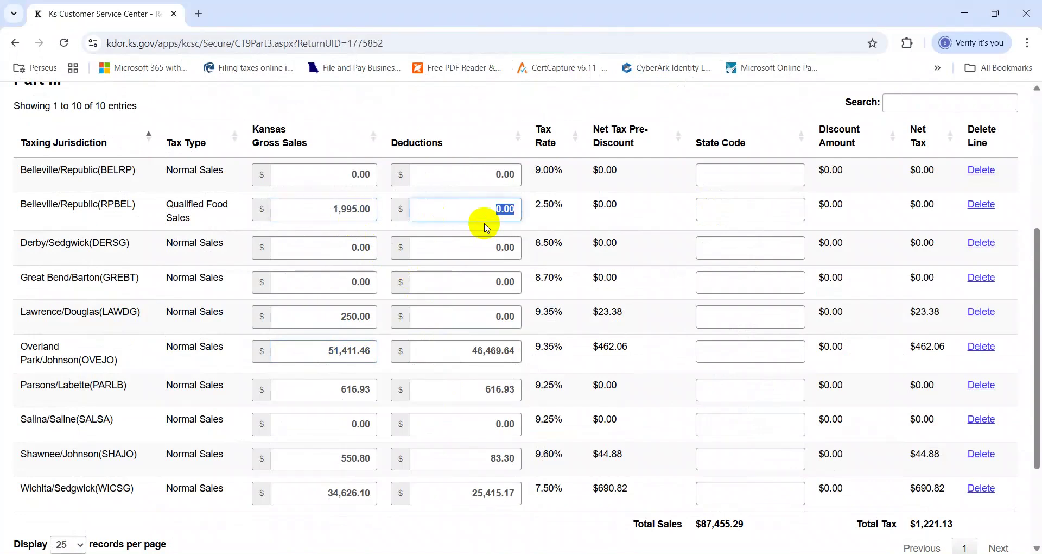
key(Tab)
key(Tab)
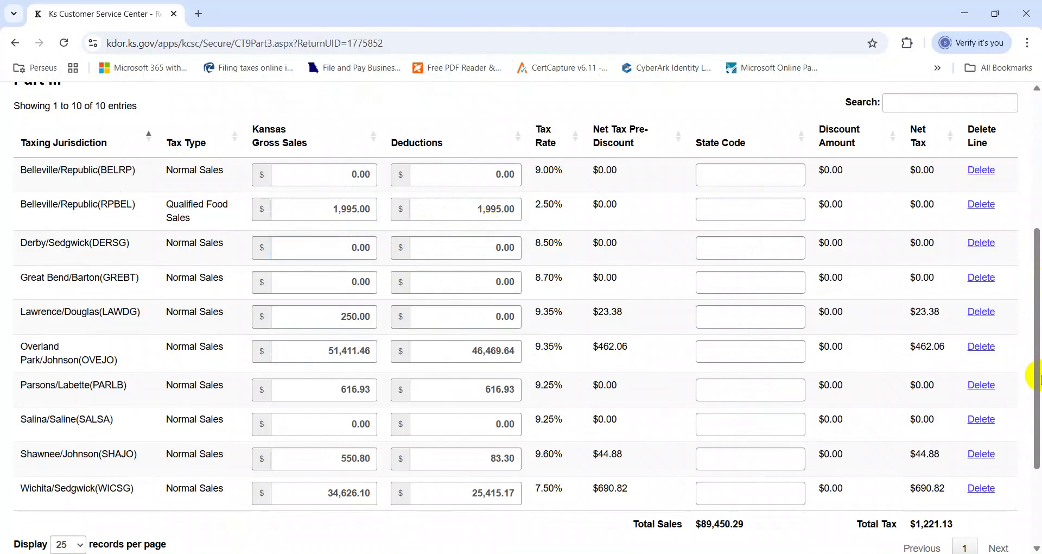
Step: Compare the return's total sales and total tax with the pivot table's grand totals in Excel
drag(1031, 379, 1032, 426)
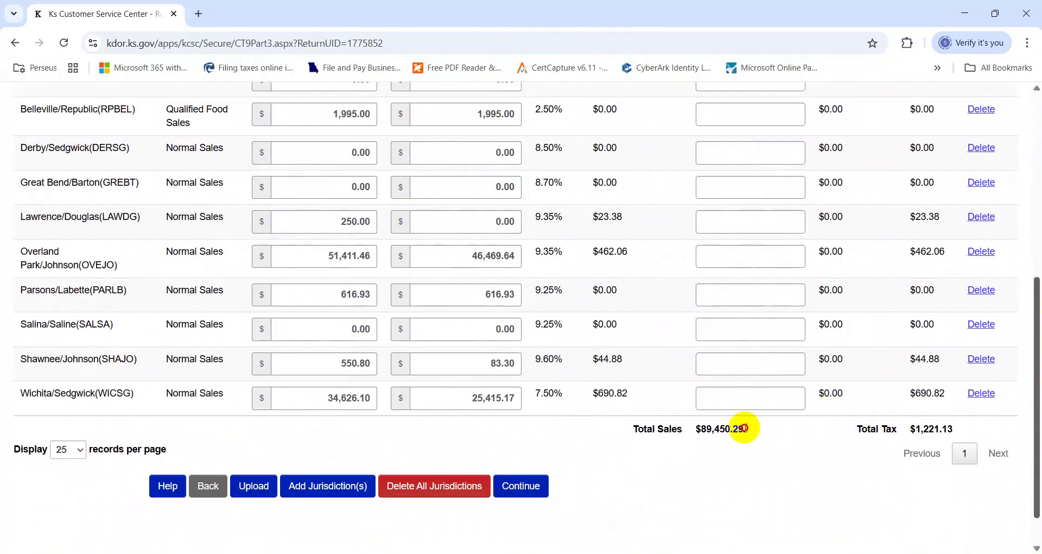
drag(744, 429, 694, 428)
key(alt+Tab)
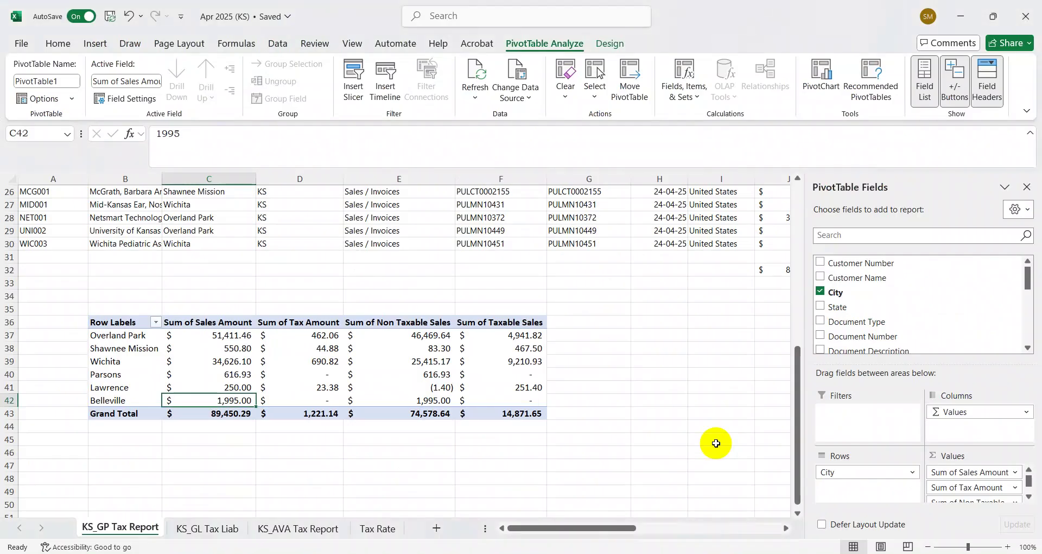
key(Down)
key(alt+Tab)
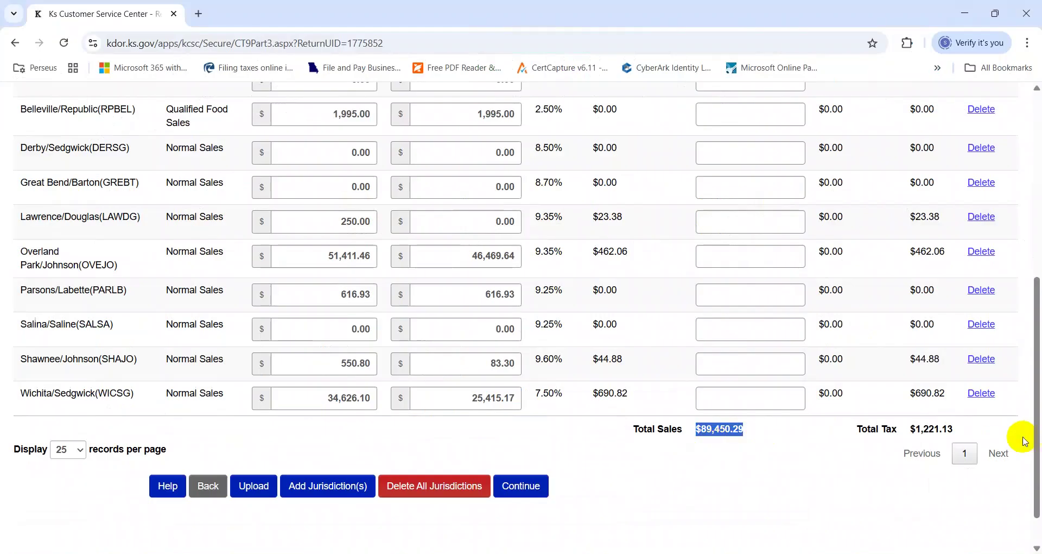
key(alt+Tab)
key(alt+Tab)
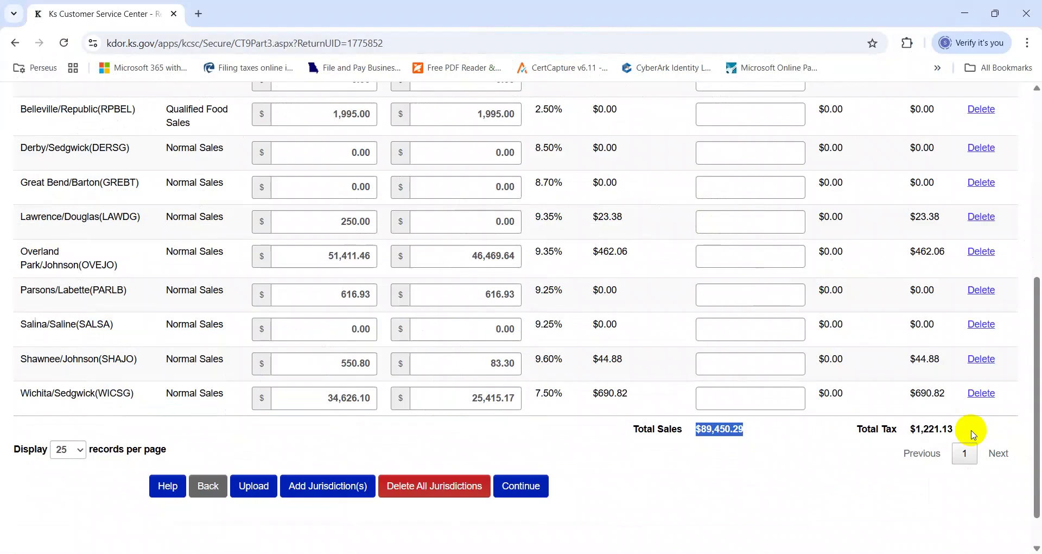
click(953, 429)
drag(952, 429, 902, 429)
key(alt+Tab)
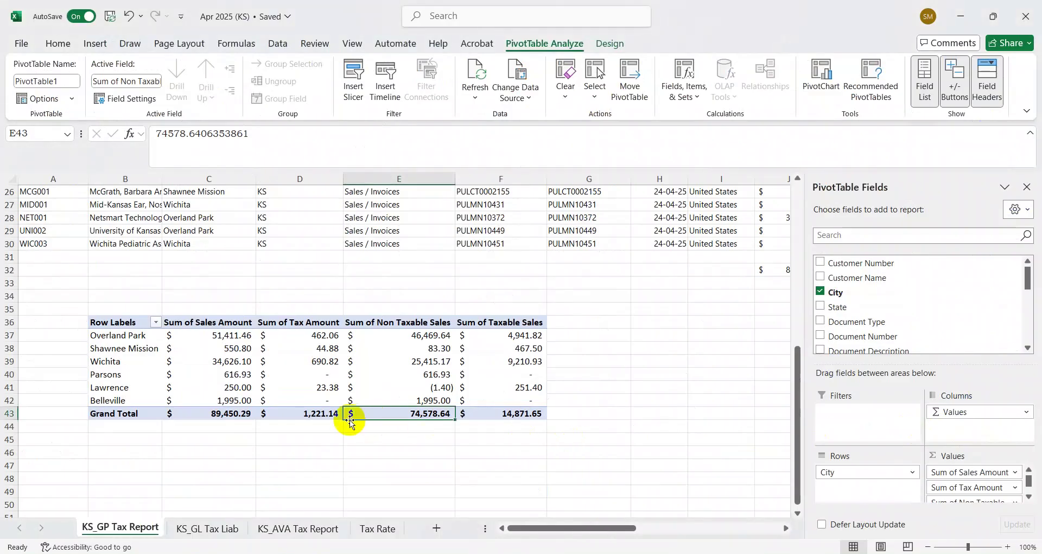
key(alt+Tab)
Step: Submit Part III and continue through the Part II deductions and Part I tax summary, without further entries, to the payment options
click(530, 489)
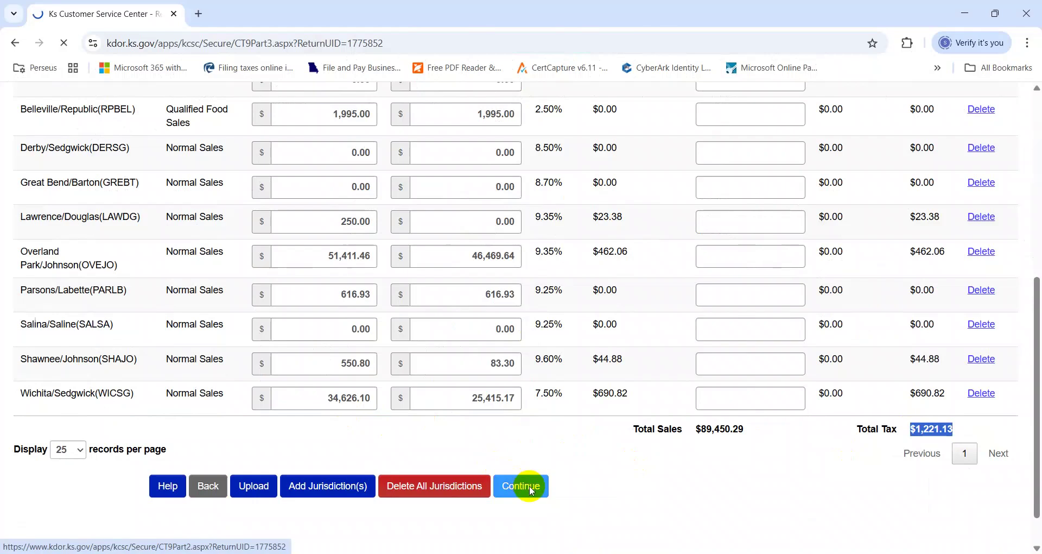
scroll(529, 486, down, 10)
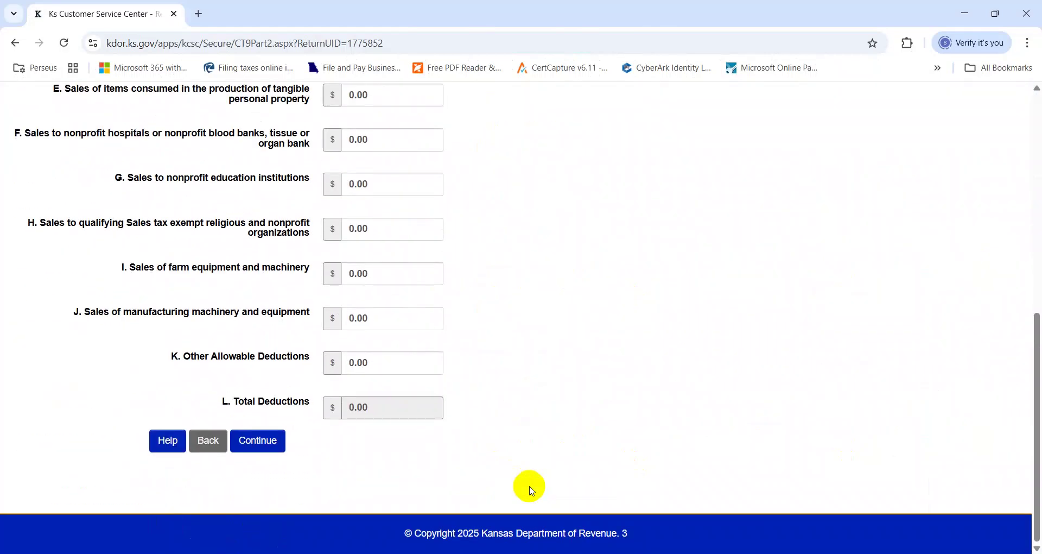
click(260, 442)
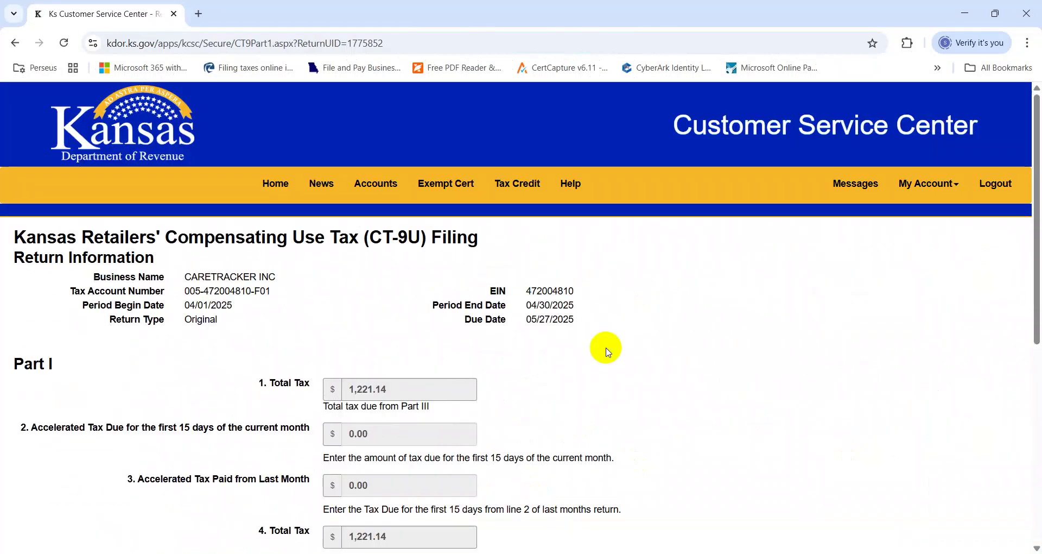
scroll(608, 352, down, 10)
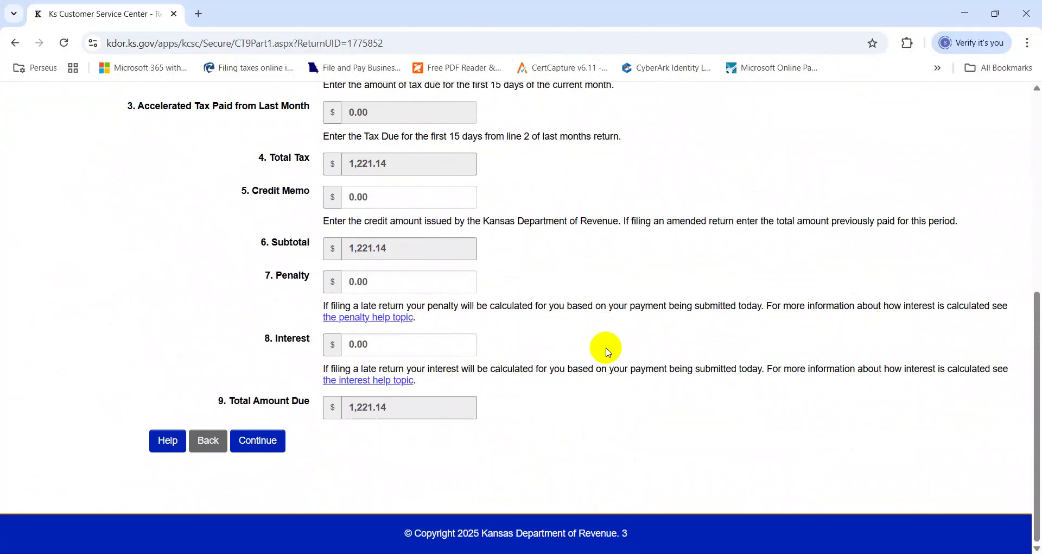
click(254, 438)
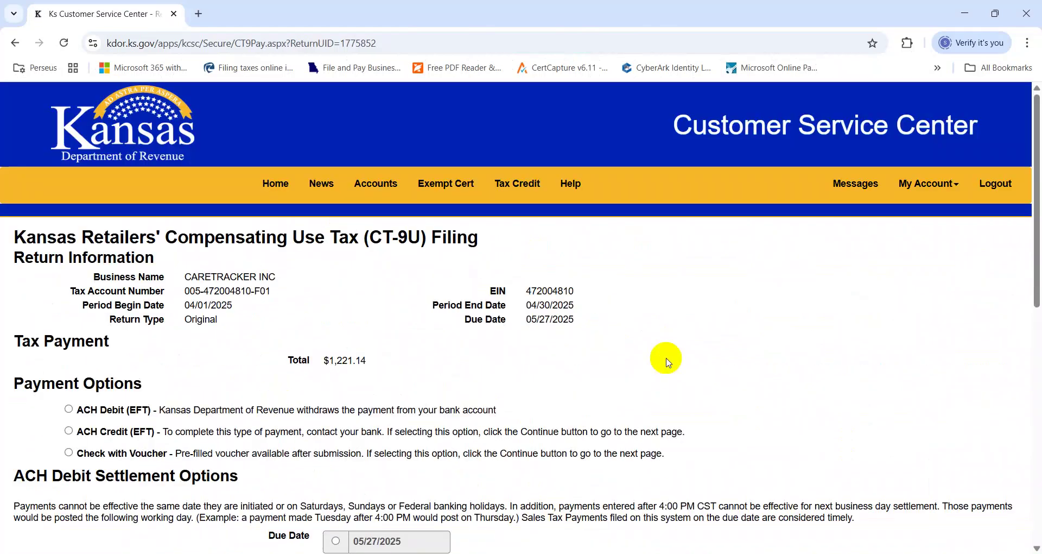
mouse_move(1040, 254)
mouse_down()
mouse_move(1036, 340)
mouse_move(1033, 248)
mouse_up()
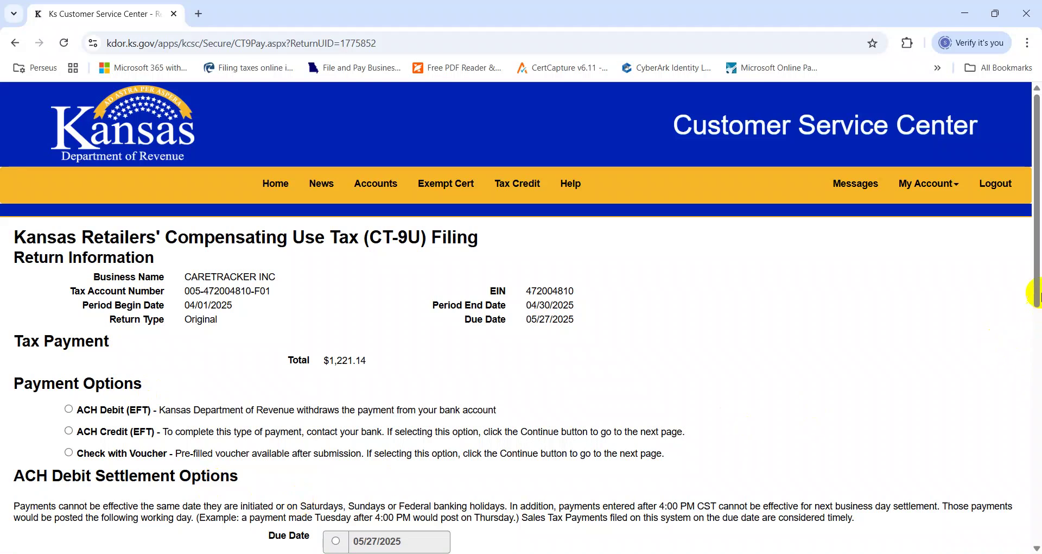
mouse_move(1036, 275)
mouse_down()
mouse_move(1031, 451)
mouse_move(1026, 259)
mouse_up()
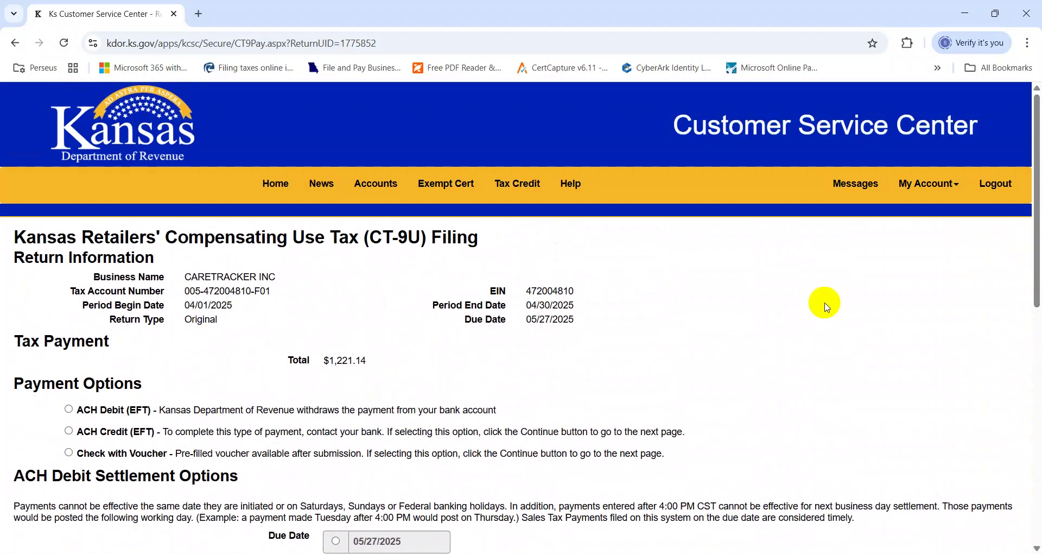
Step: Switch to the Excel tax report and move from the pivot table to the blank row 34 beneath the invoice totals, reaching cell I34
key(alt+Tab)
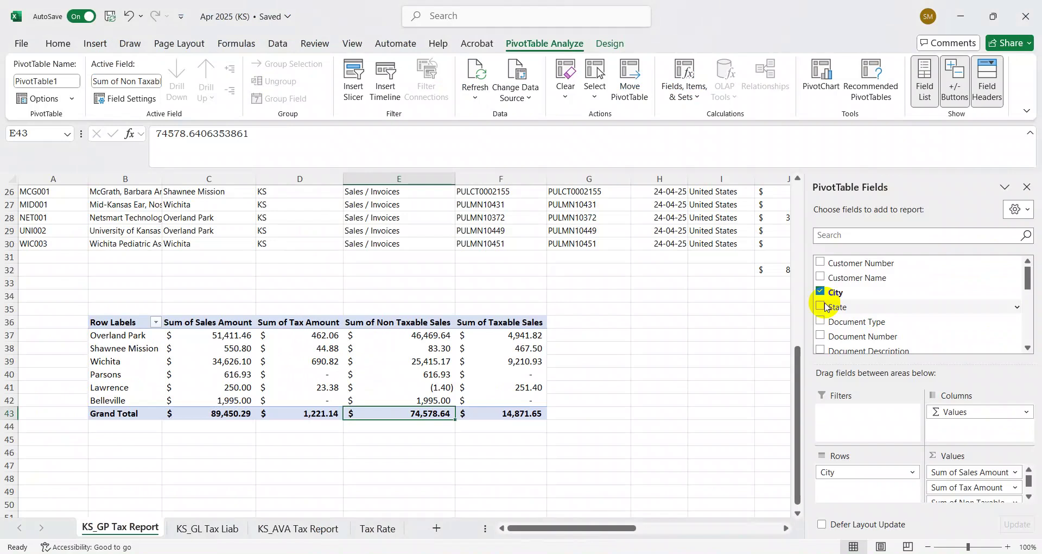
key(Up)
key(Up)
key(Up)
key(Up)
key(Up)
key(Up)
key(Up)
key(Up)
key(Up)
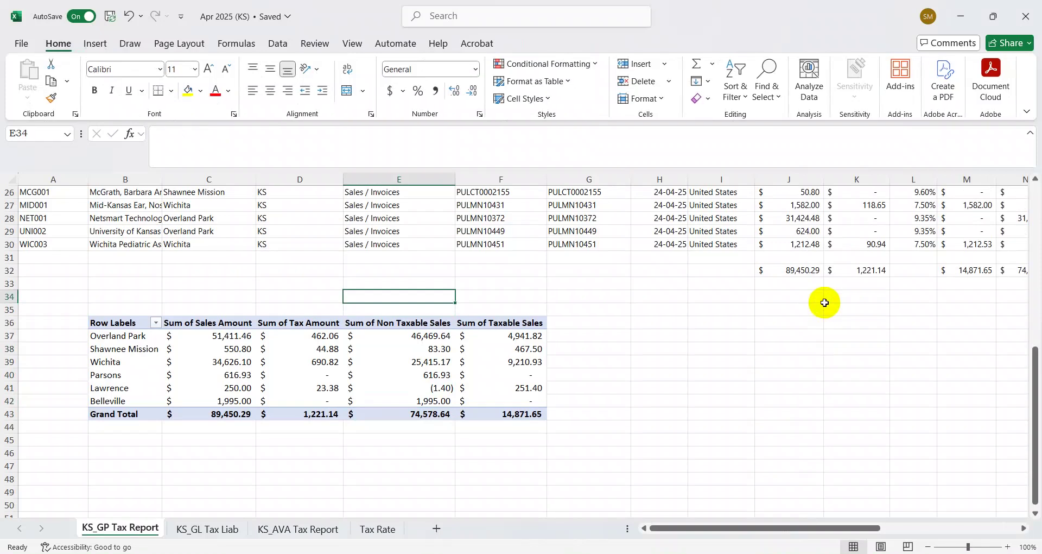
key(Right)
key(Right)
key(Right)
key(Right)
key(Right)
key(Right)
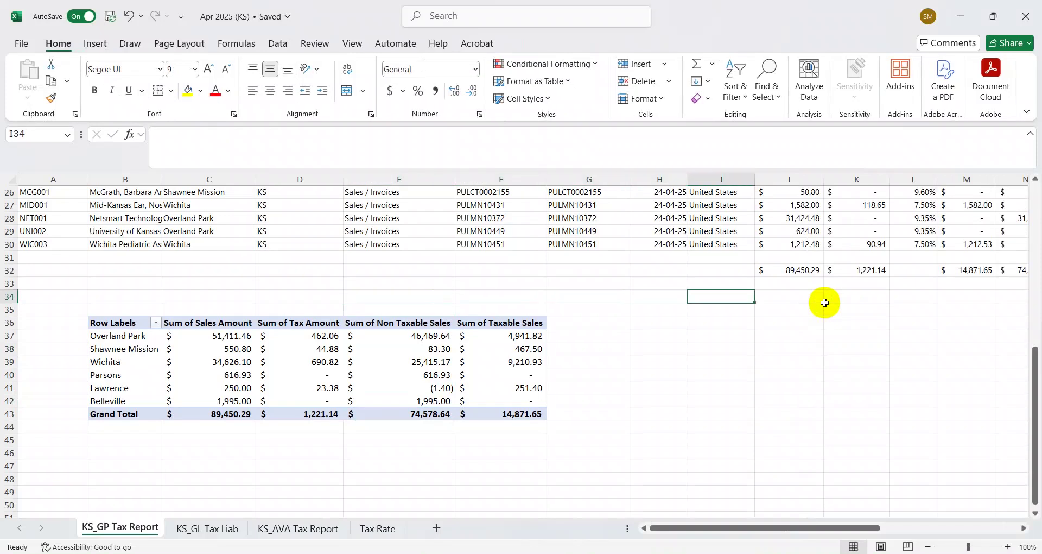